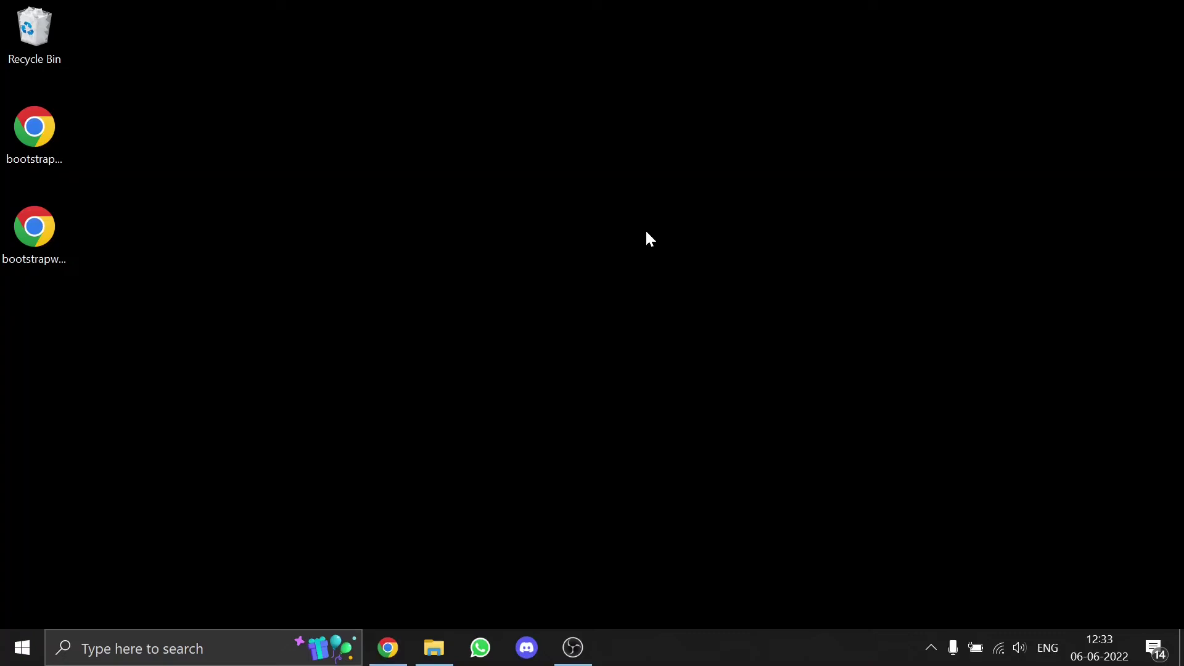
Load getbootstrap.com in a new Chrome tab
click(388, 648)
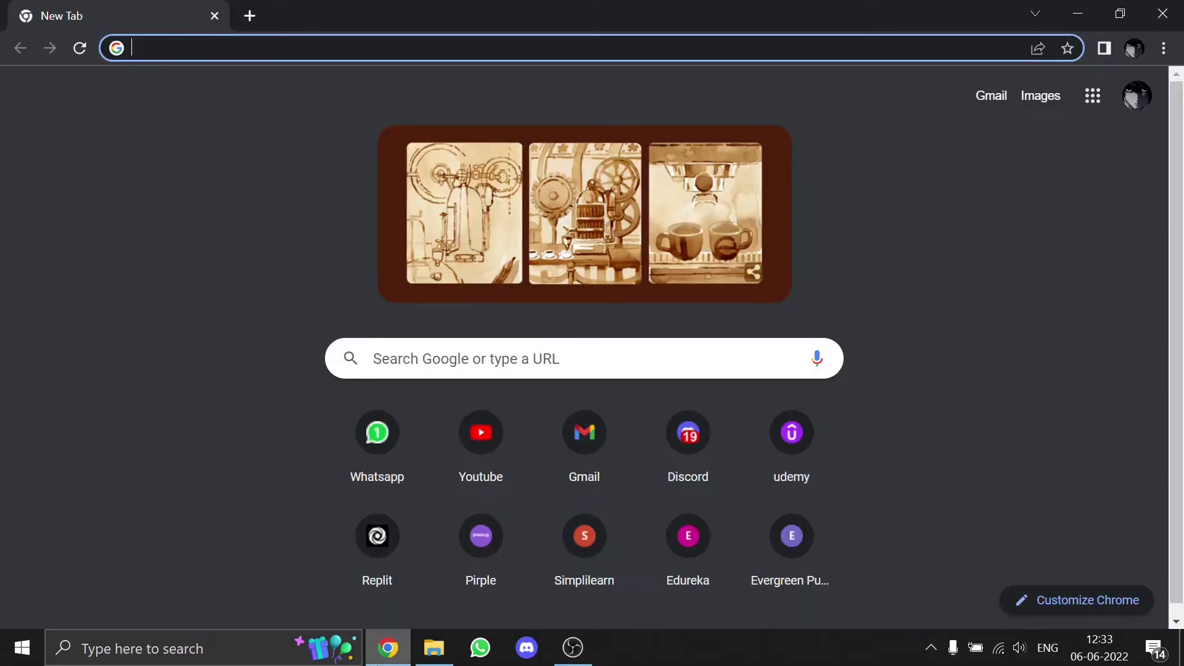
text(getbootstrap.com)
key(Return)
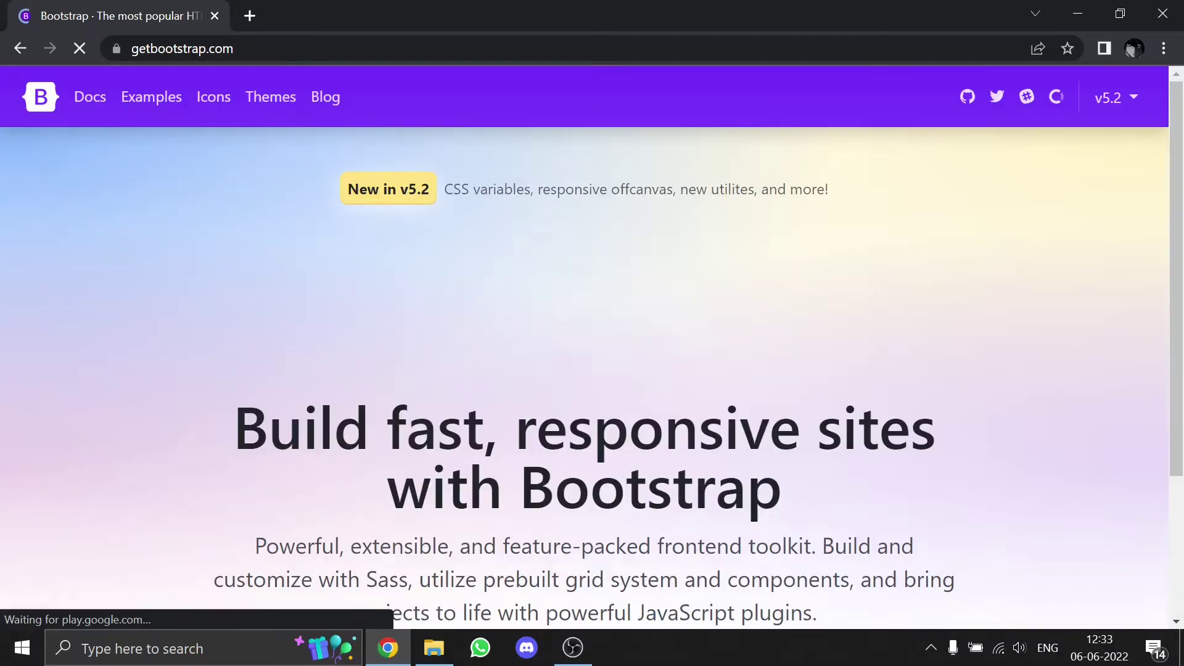
Download the compiled CSS and JS zip for v5.2.0-beta1 and save it to Downloads
scroll(507, 497, down, 1)
scroll(594, 468, down, 2)
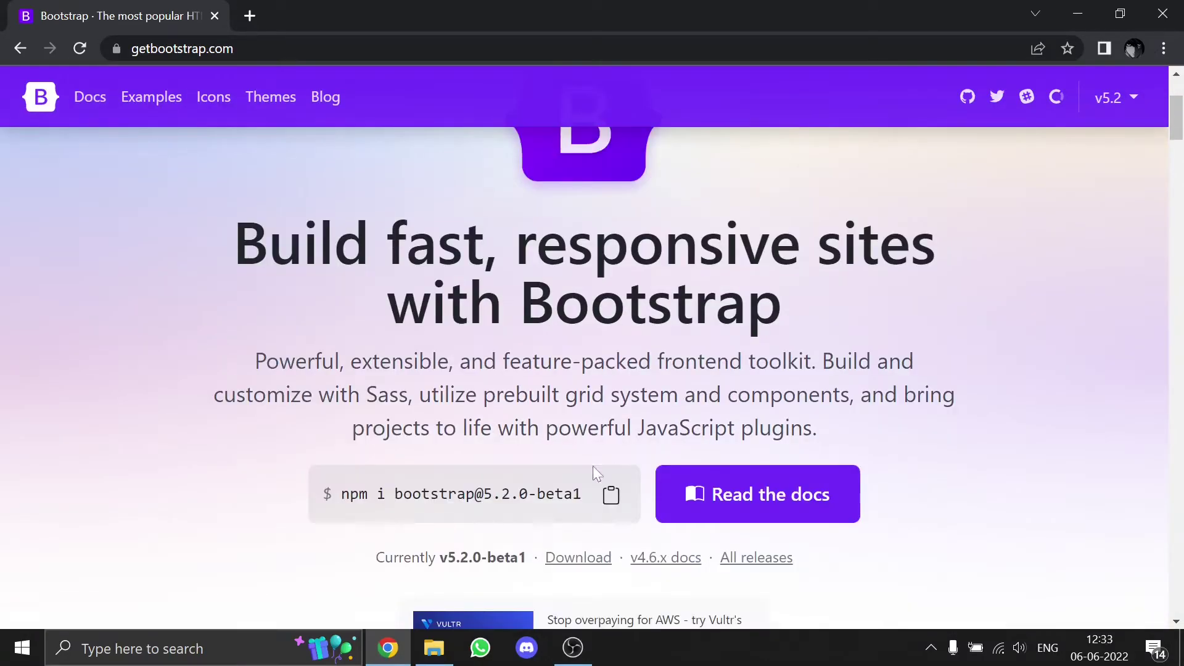
scroll(594, 469, down, 1)
click(590, 478)
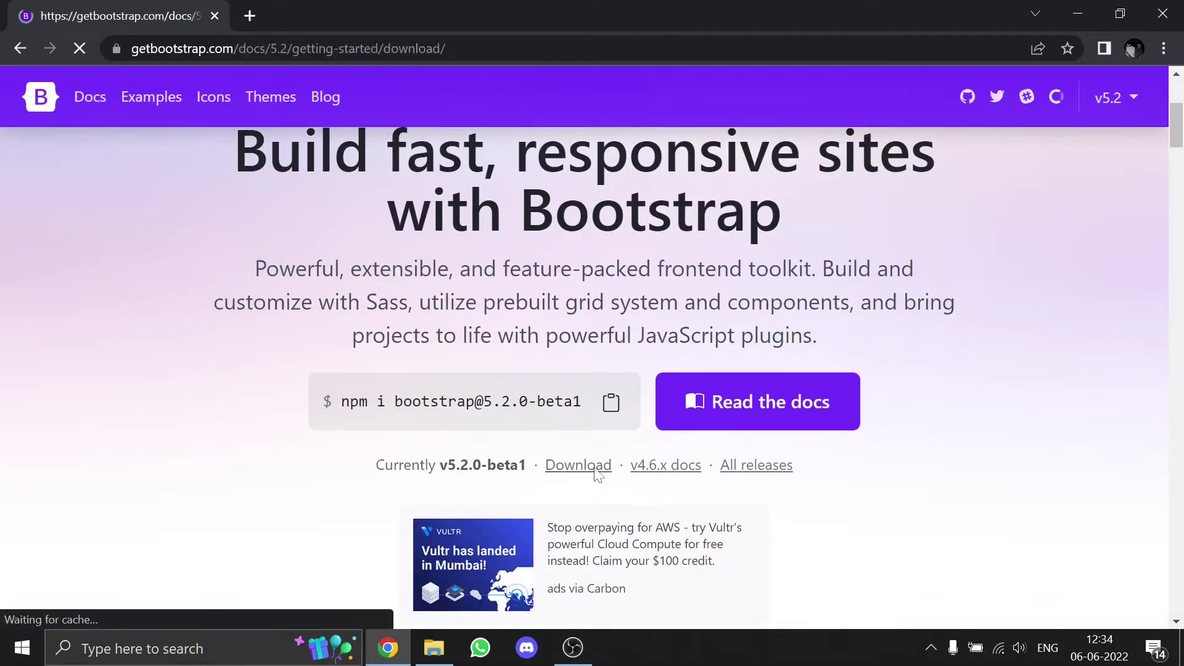
scroll(502, 471, down, 4)
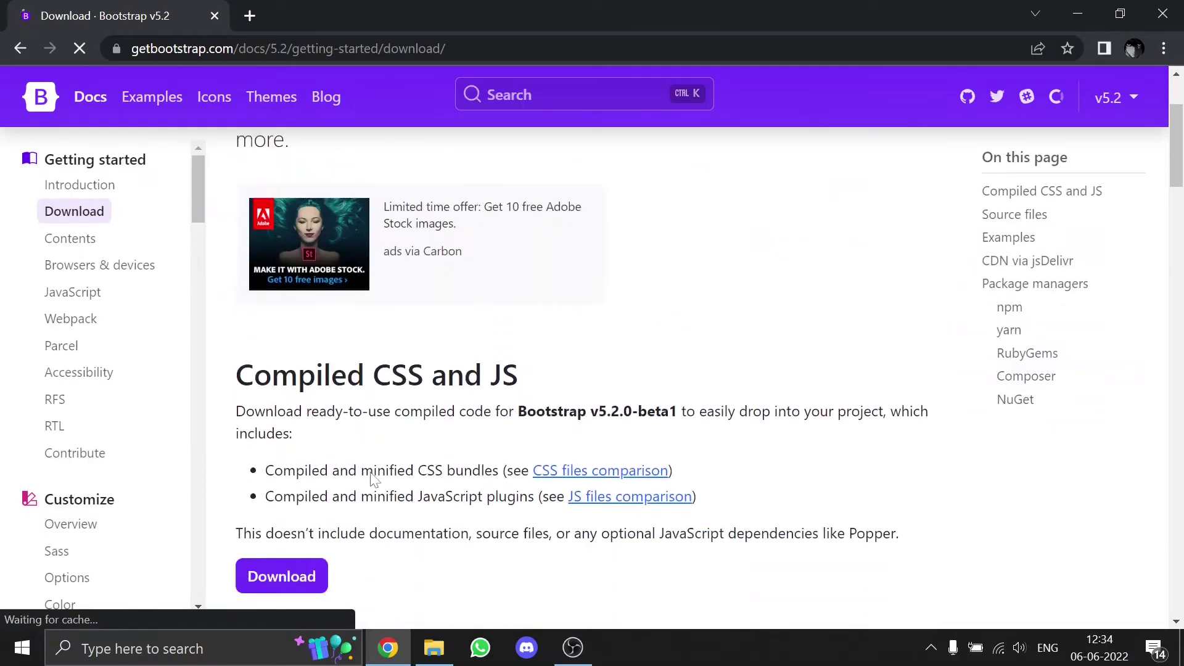
click(287, 454)
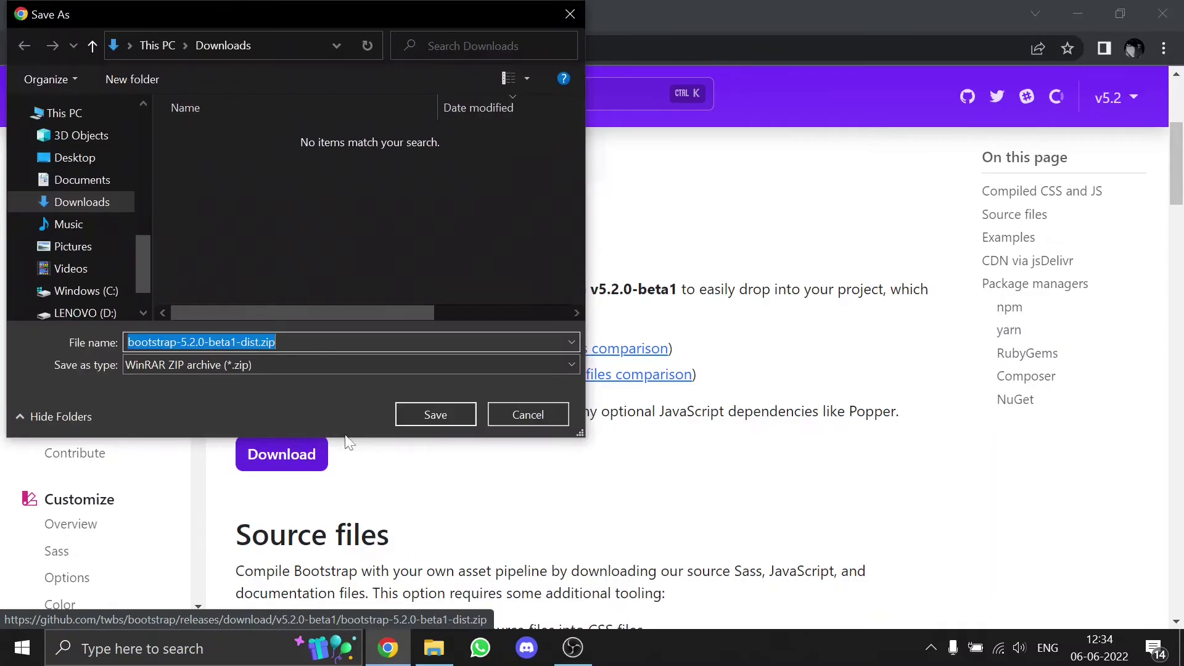
click(437, 416)
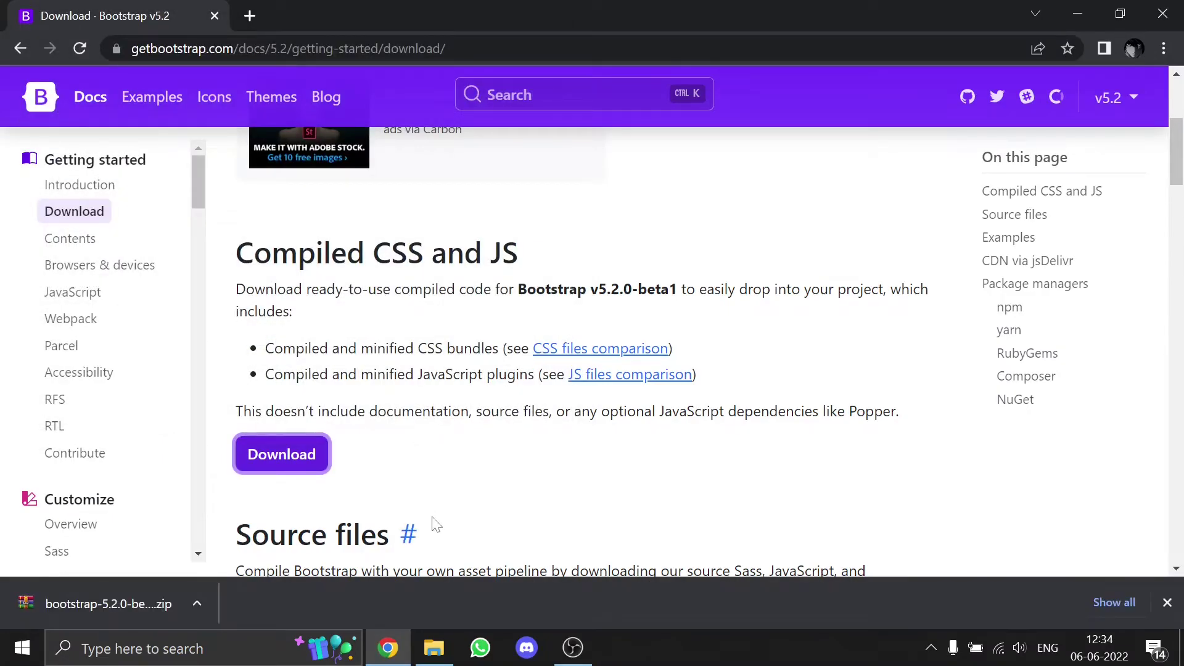
click(434, 649)
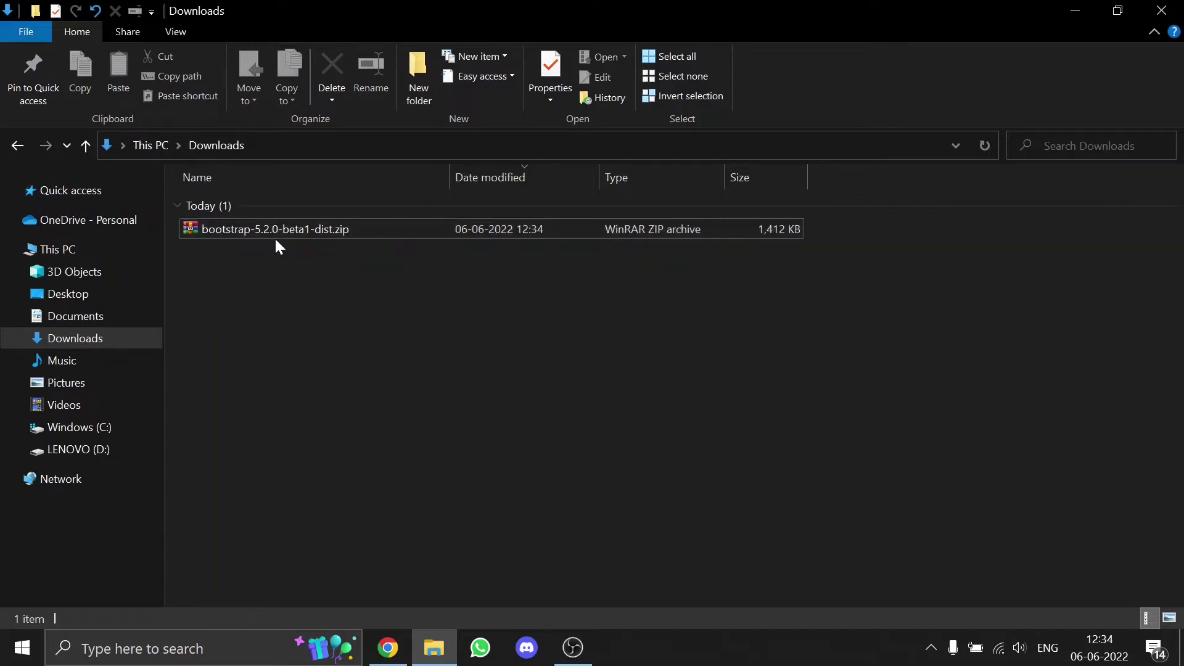
Extract bootstrap-5.2.0-beta1-dist.zip in place with Extract Here
click(190, 227)
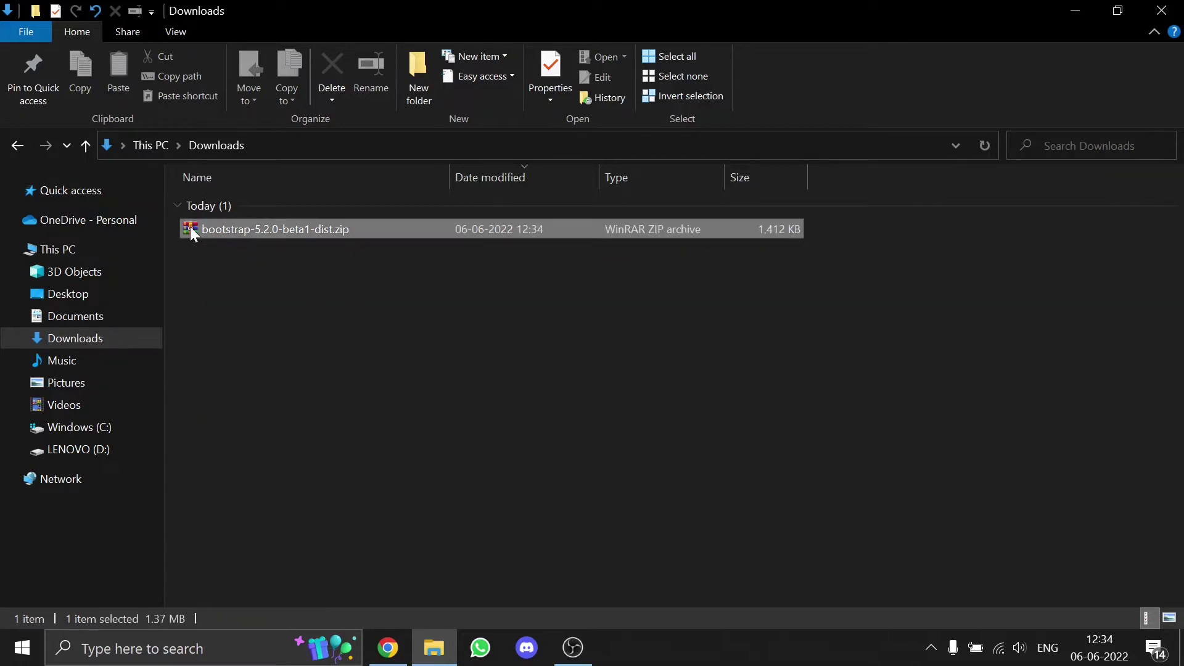
right_click(190, 227)
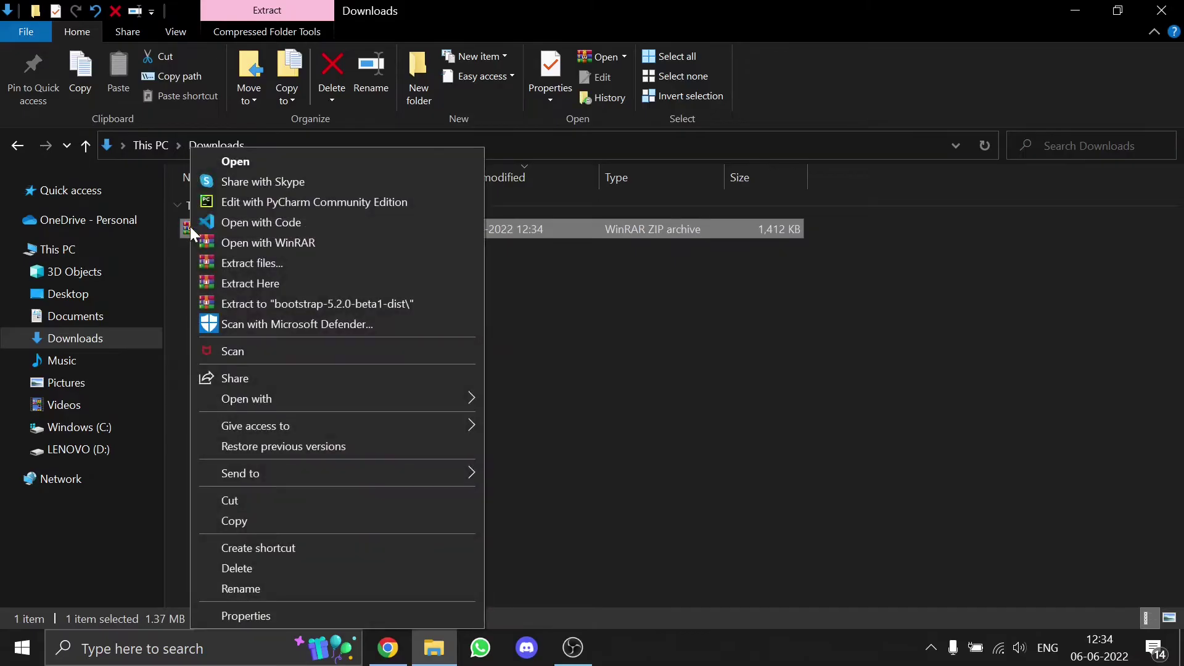
click(248, 282)
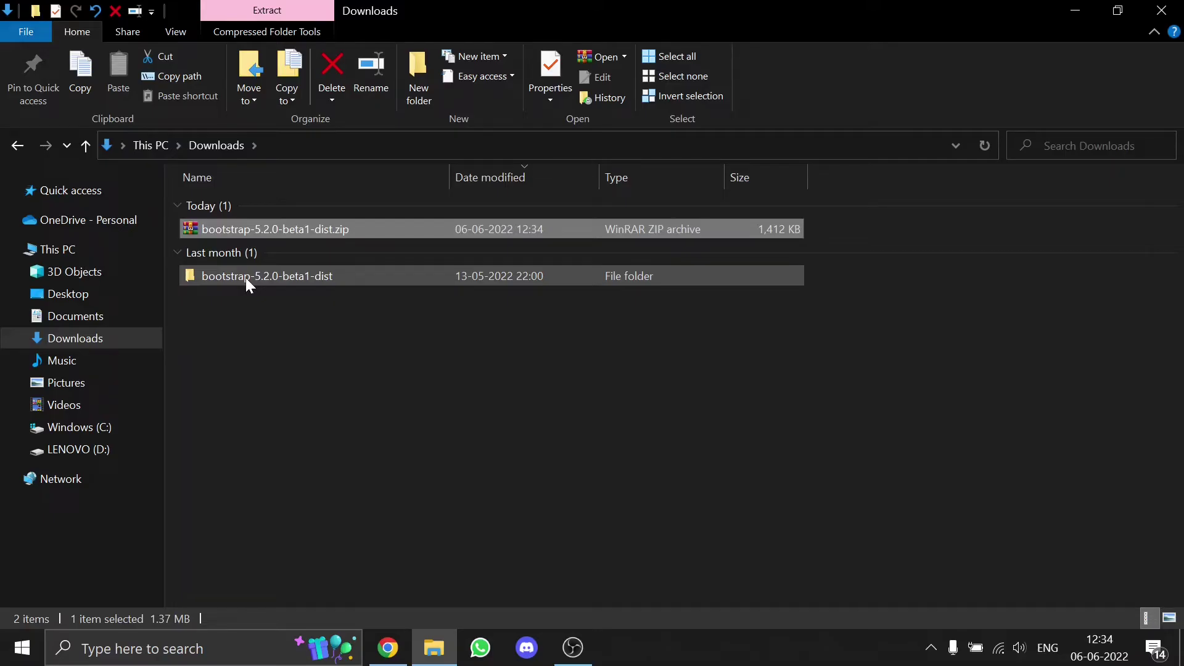
Open the extracted bootstrap-5.2.0-beta1-dist\css folder and reveal its full path
double_click(203, 274)
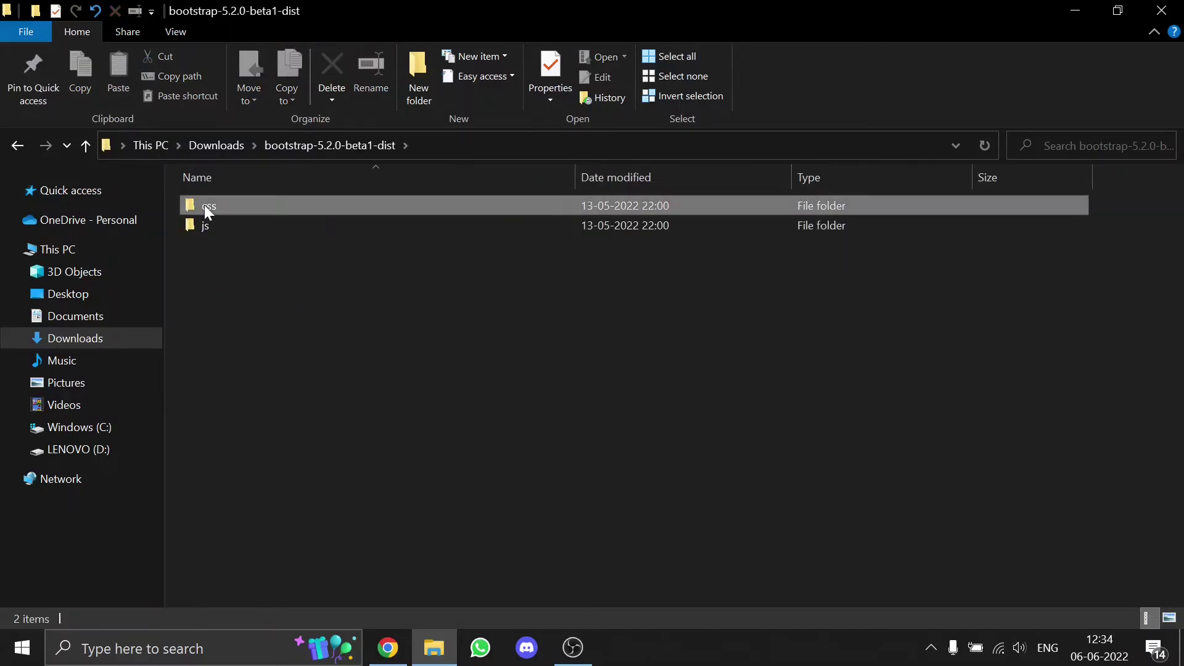
double_click(205, 204)
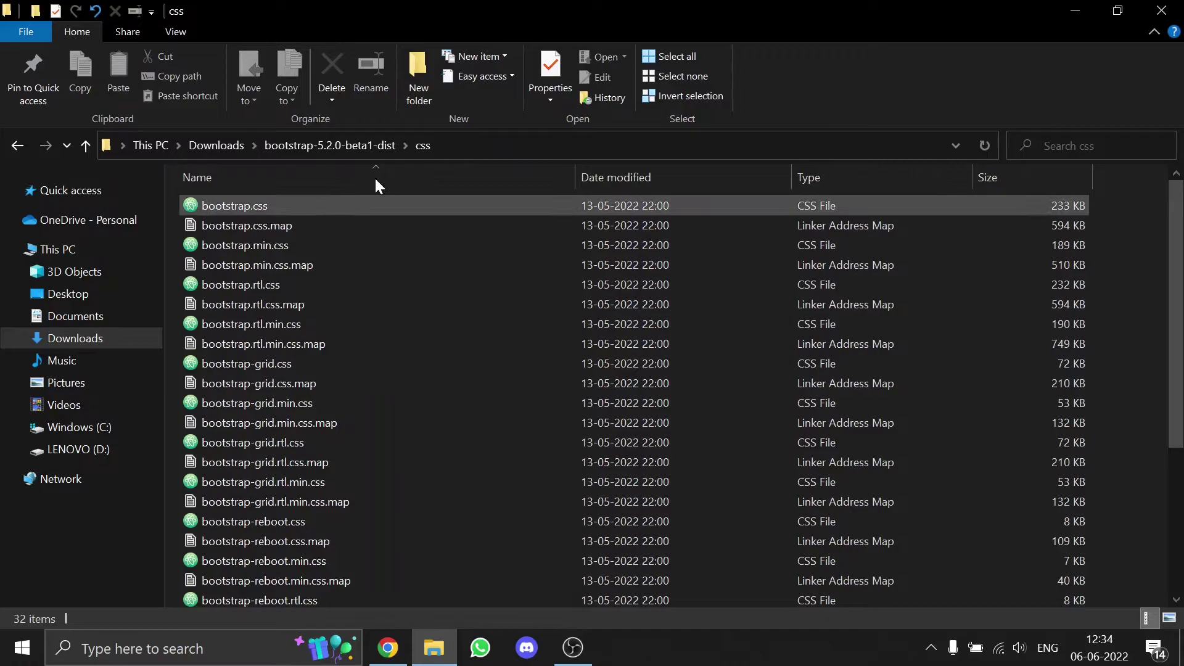
click(473, 144)
key(ctrl+c)
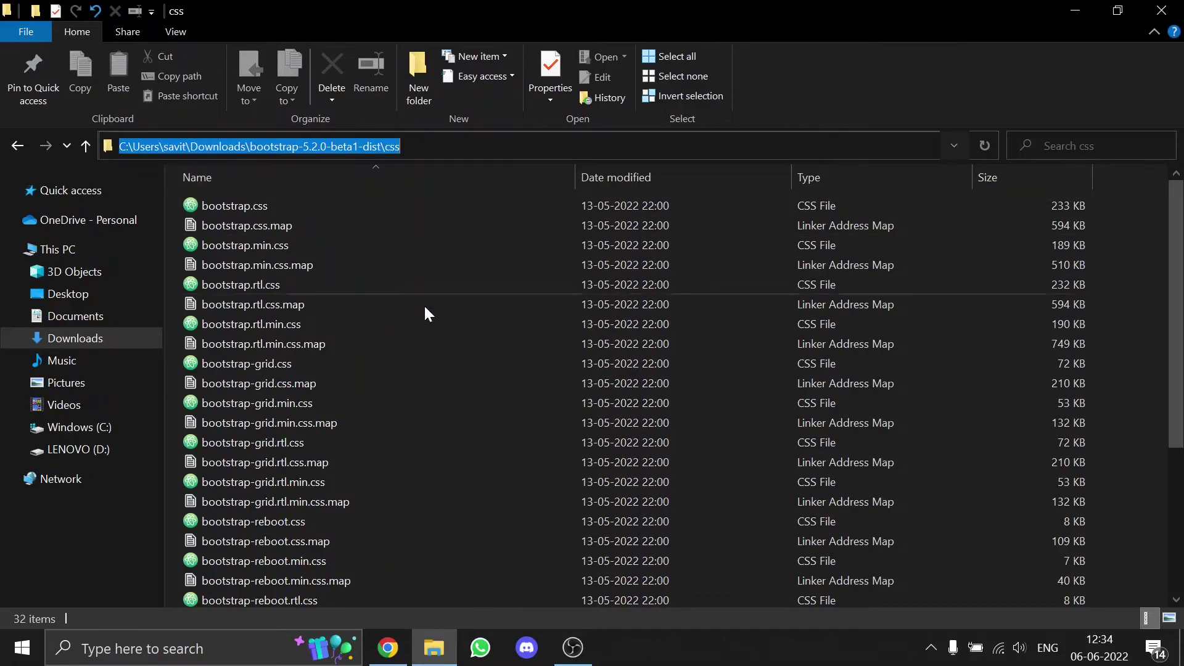
Go to the Desktop and bring up the context menu for bootstrapwithfilepath.html
click(81, 316)
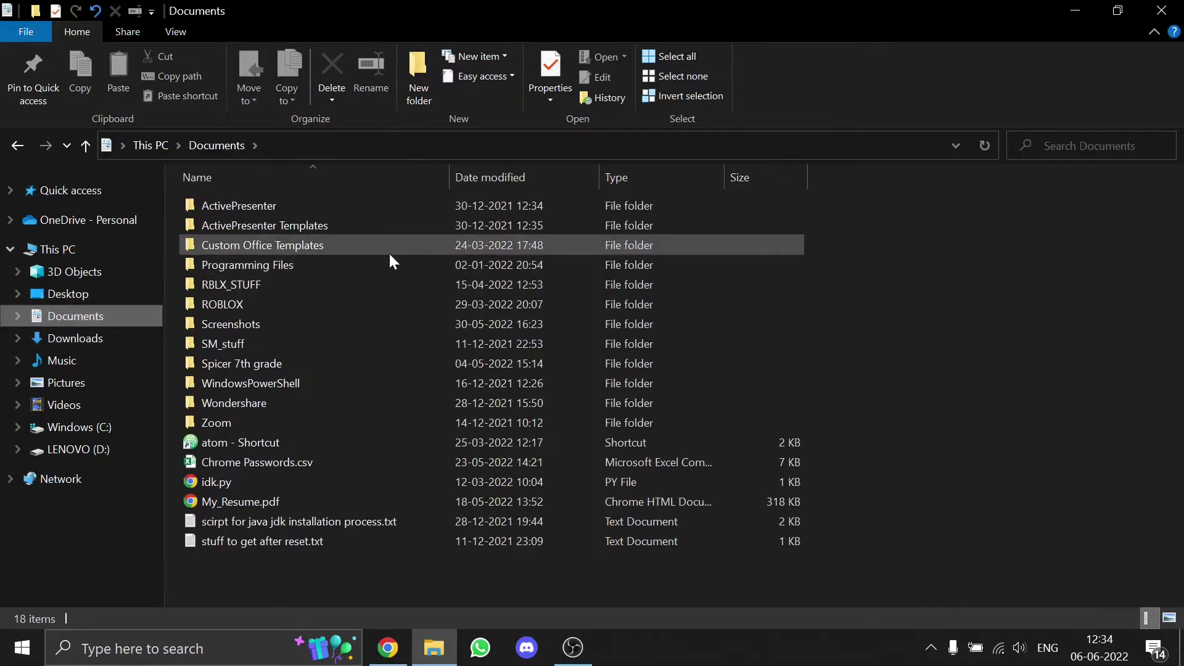
click(101, 292)
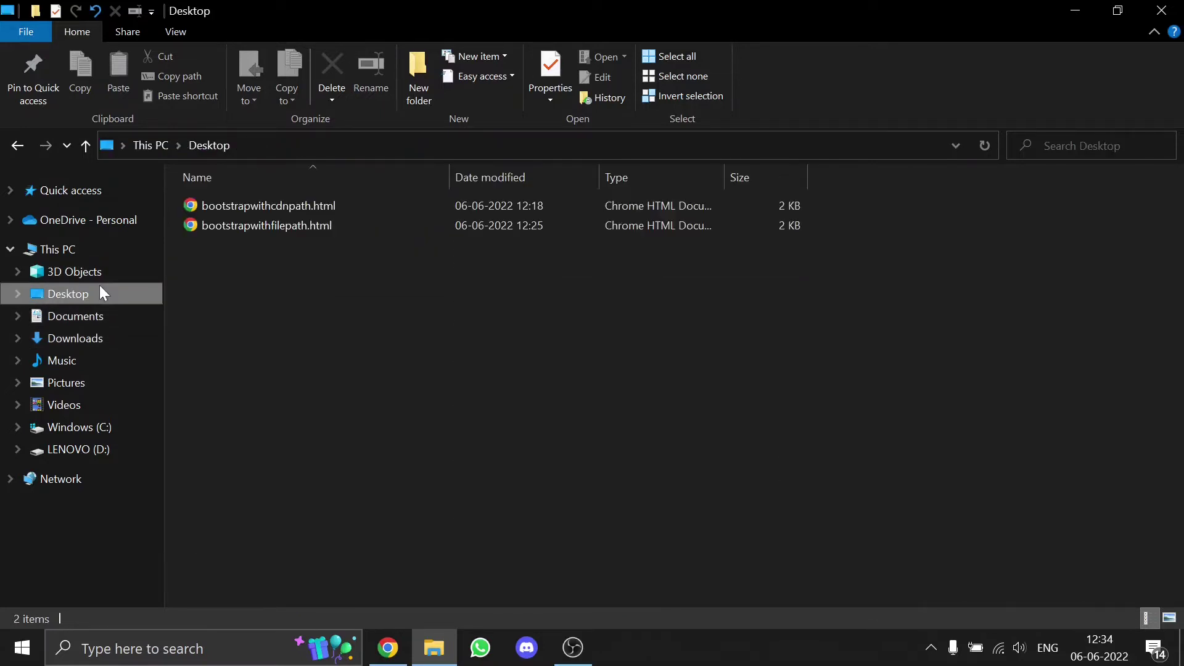
click(285, 206)
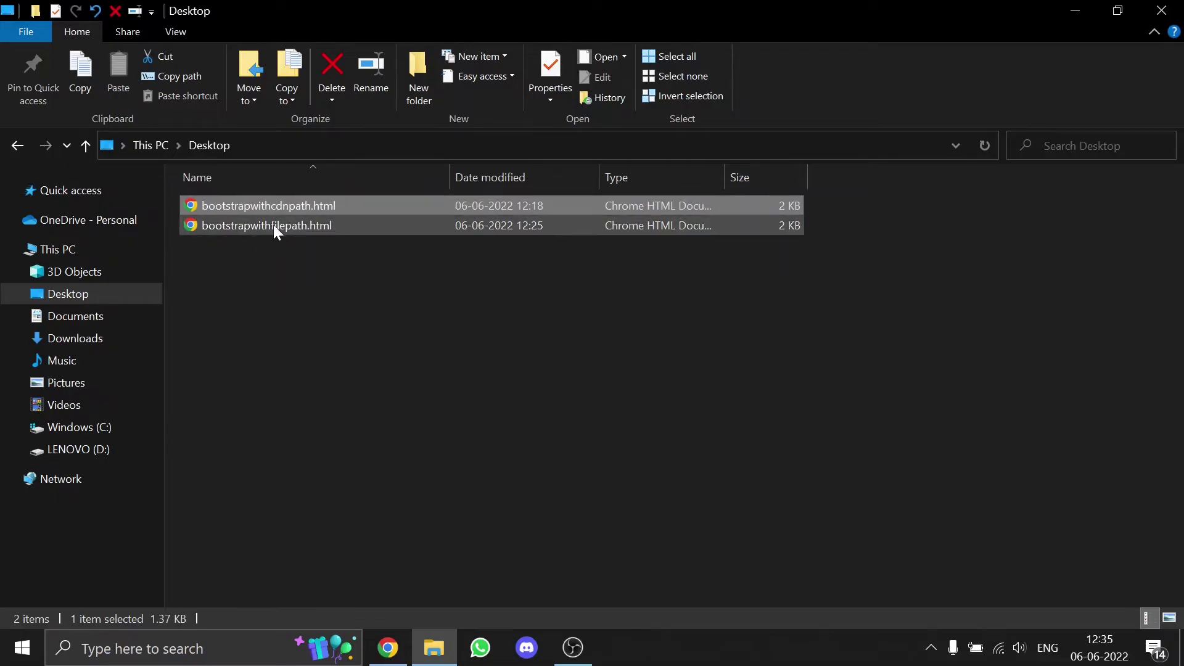
right_click(245, 225)
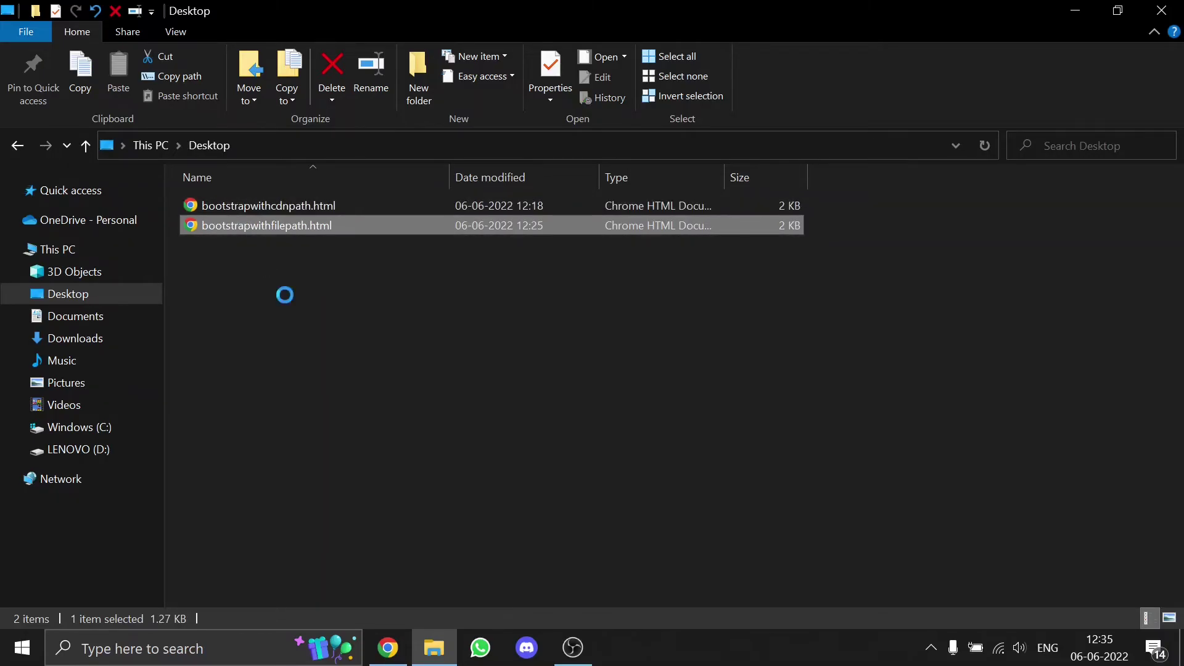
In Notepad, change bootstrapwithfilepath.html's stylesheet href to end in \bootstrap.min.css
mouse_move(413, 316)
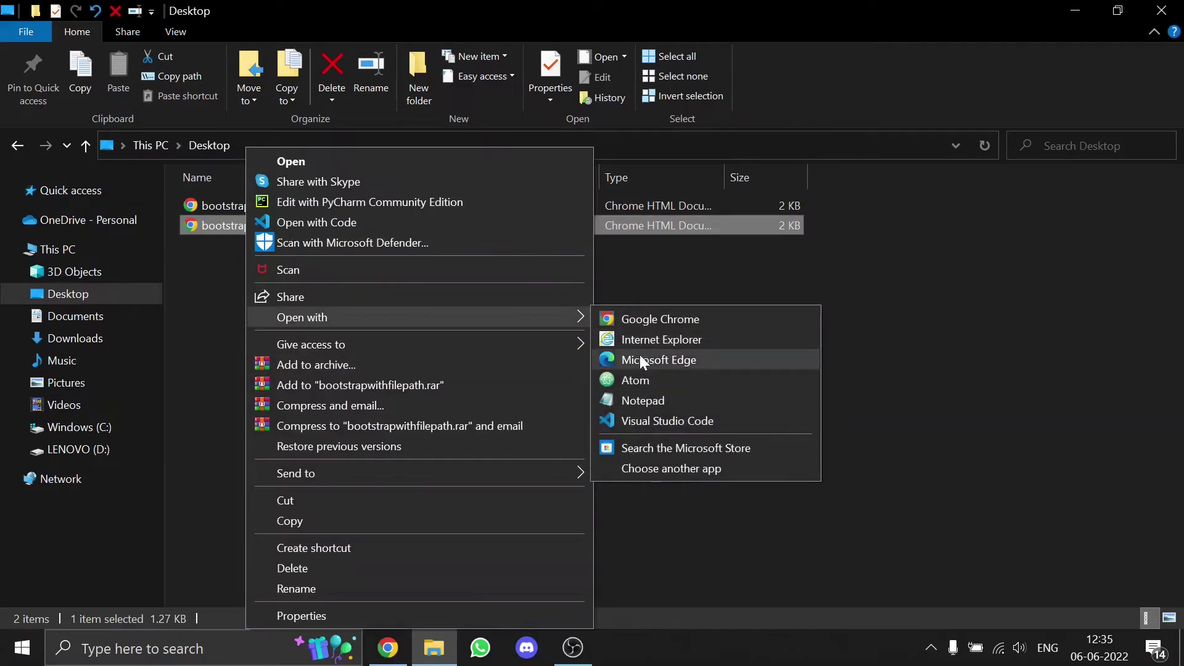
click(621, 400)
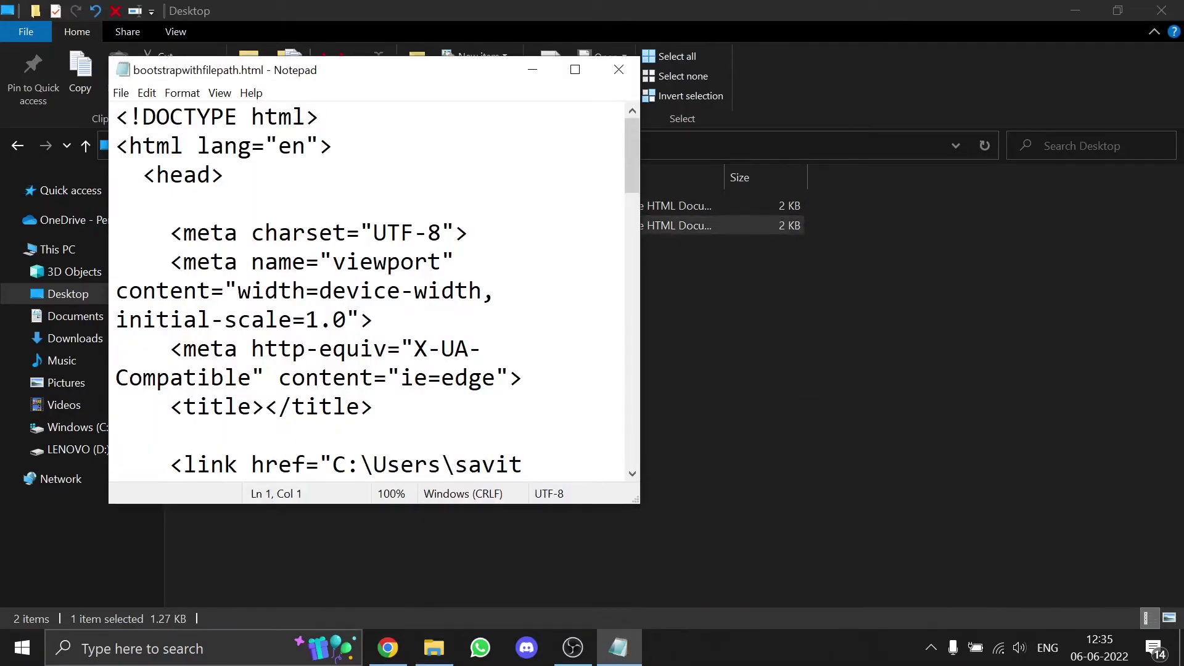
click(575, 69)
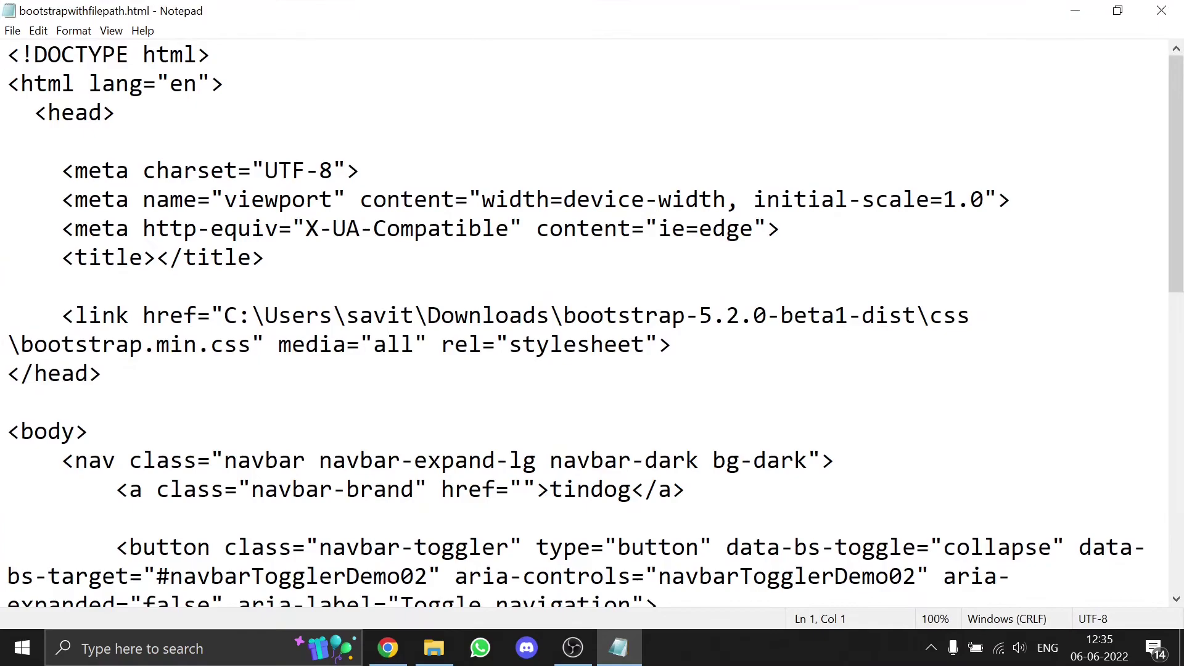
drag(224, 315, 251, 345)
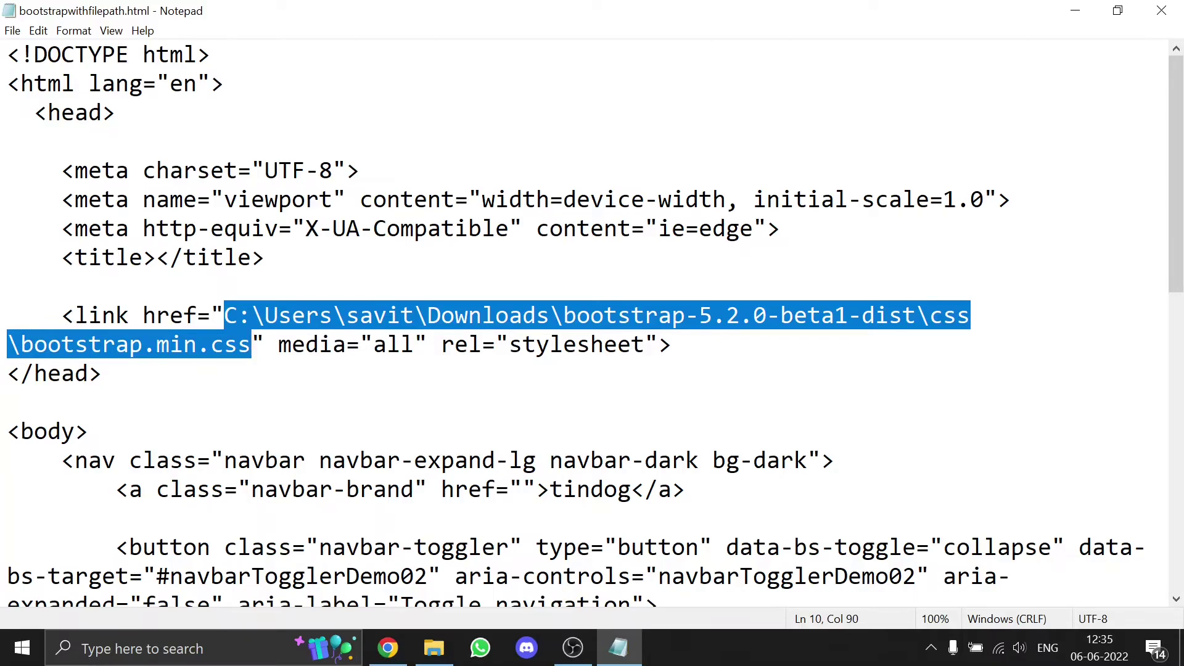
key(ctrl+v)
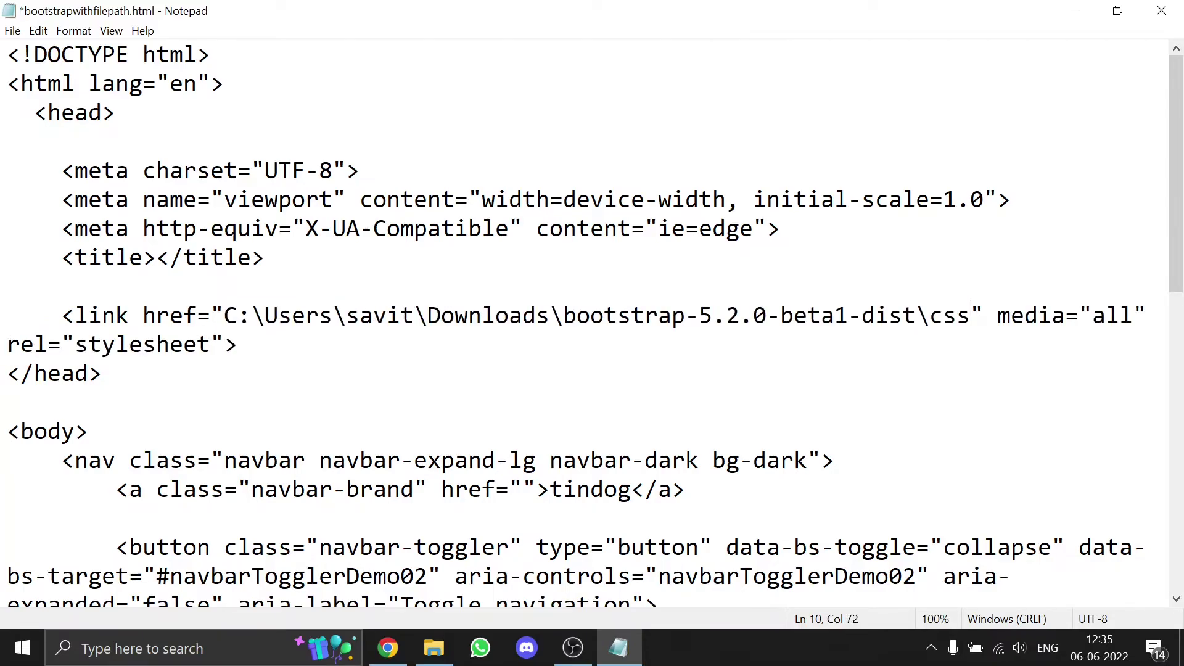
drag(62, 315, 238, 344)
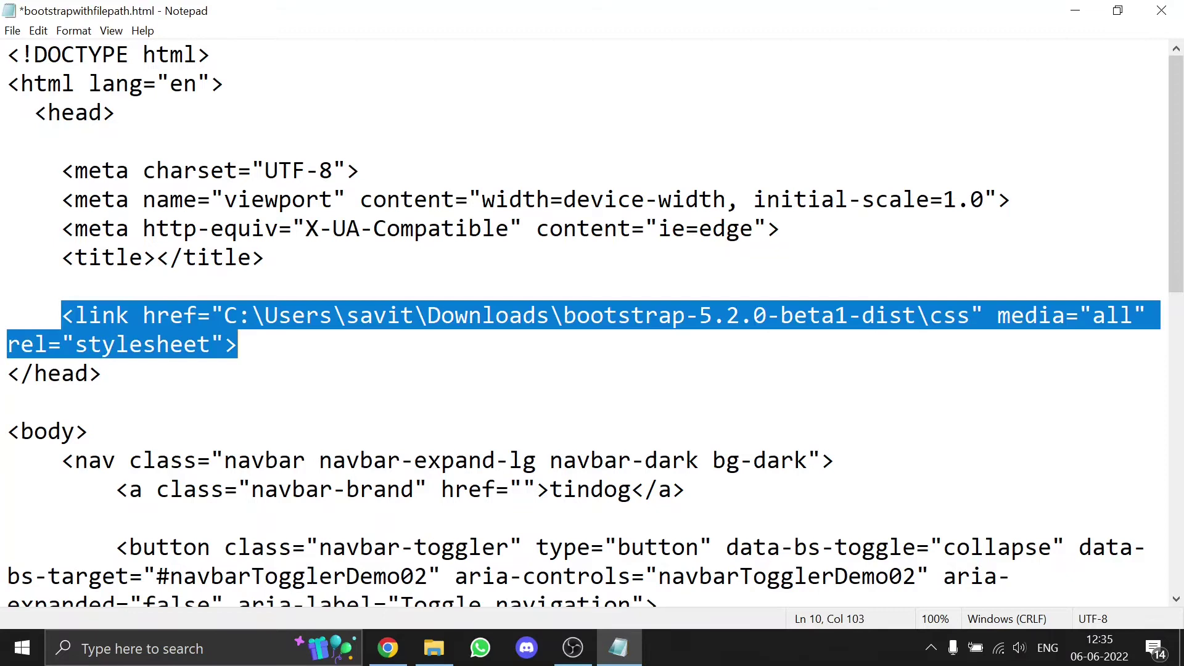
click(794, 315)
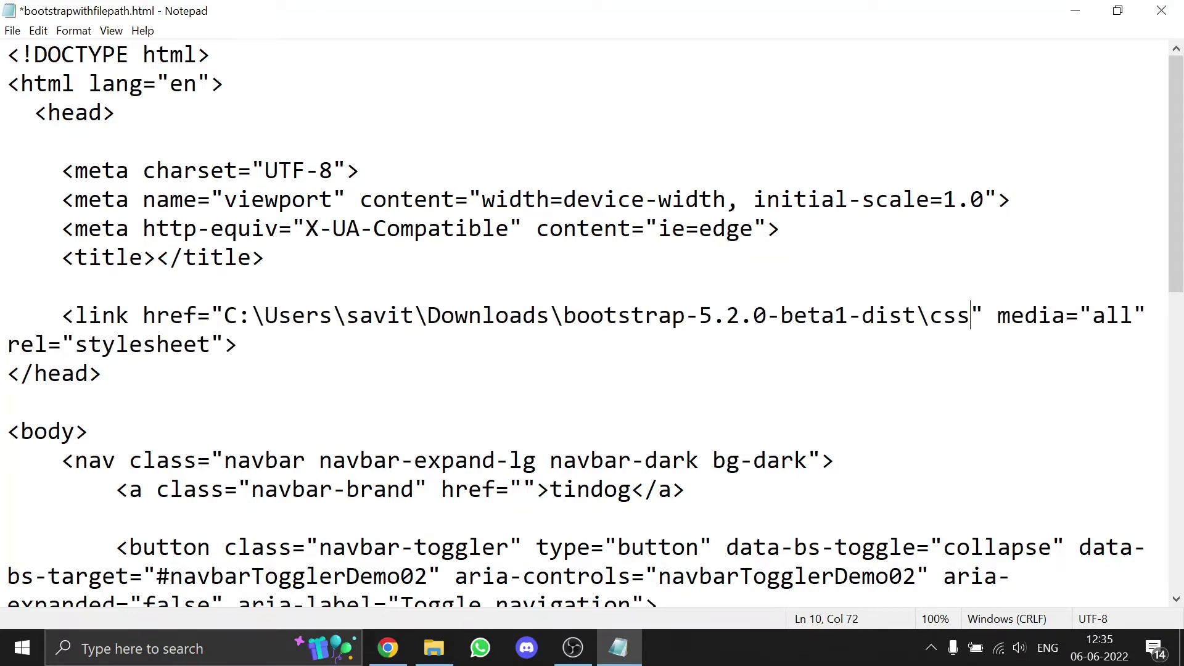
text(\)
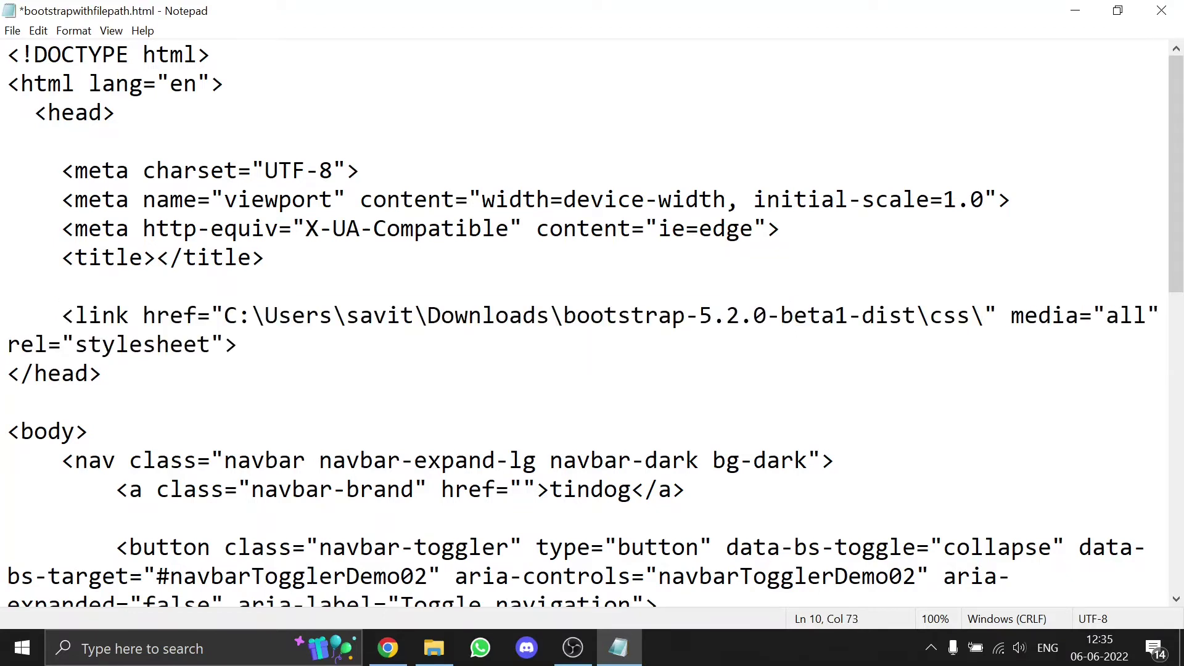
text(bootstrao)
key(BackSpace)
text(p.min.)
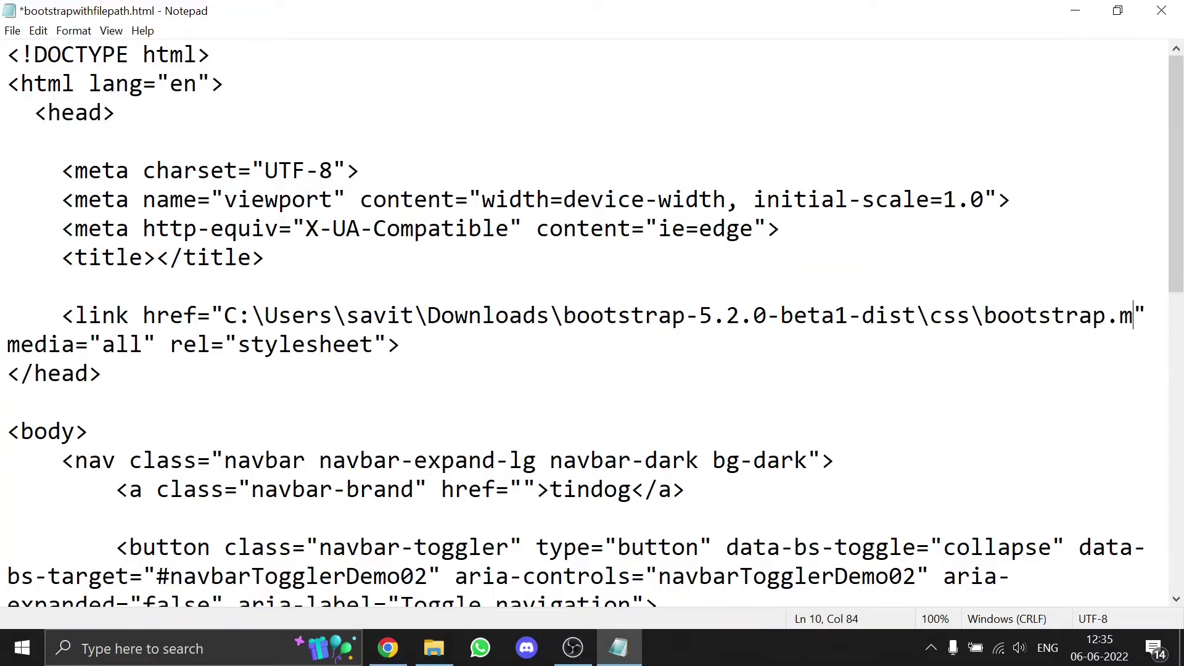
text(css)
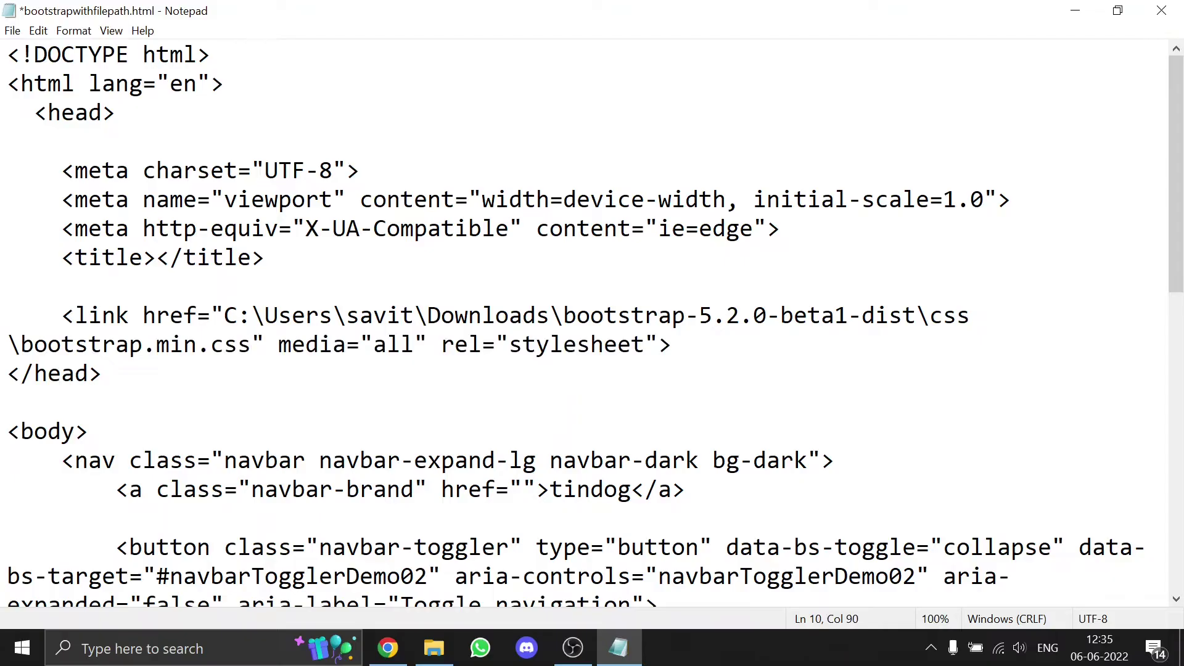
Browse to Downloads > bootstrap-5.2.0-beta1-dist > css and select bootstrap.min.css
click(437, 646)
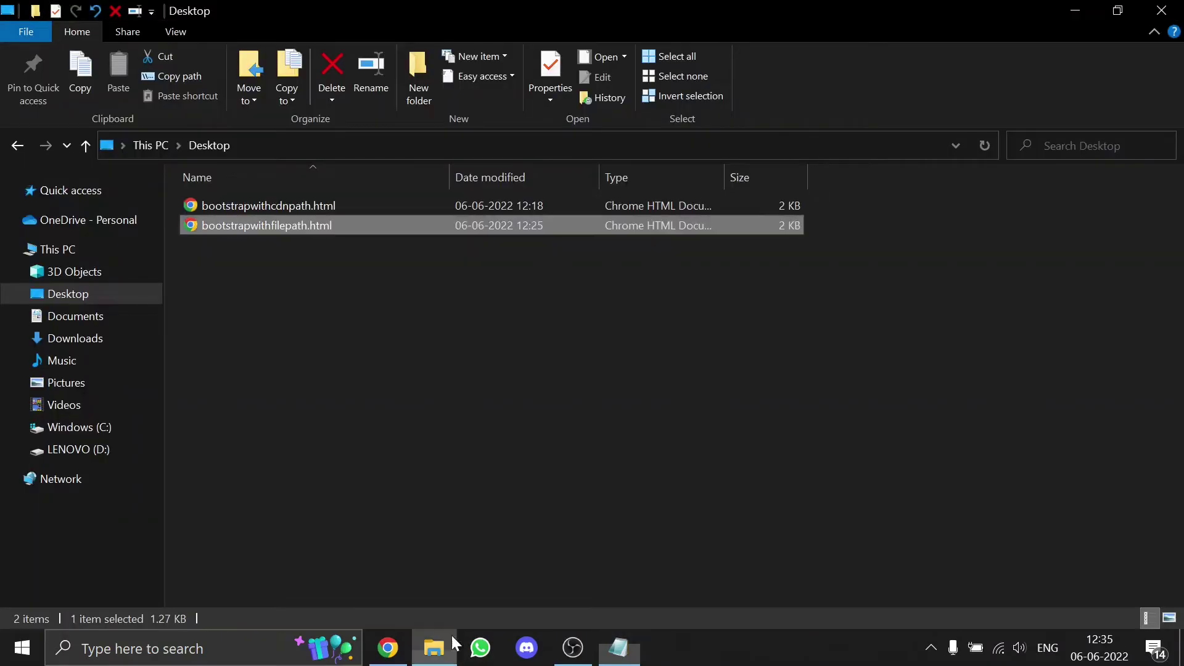
click(60, 338)
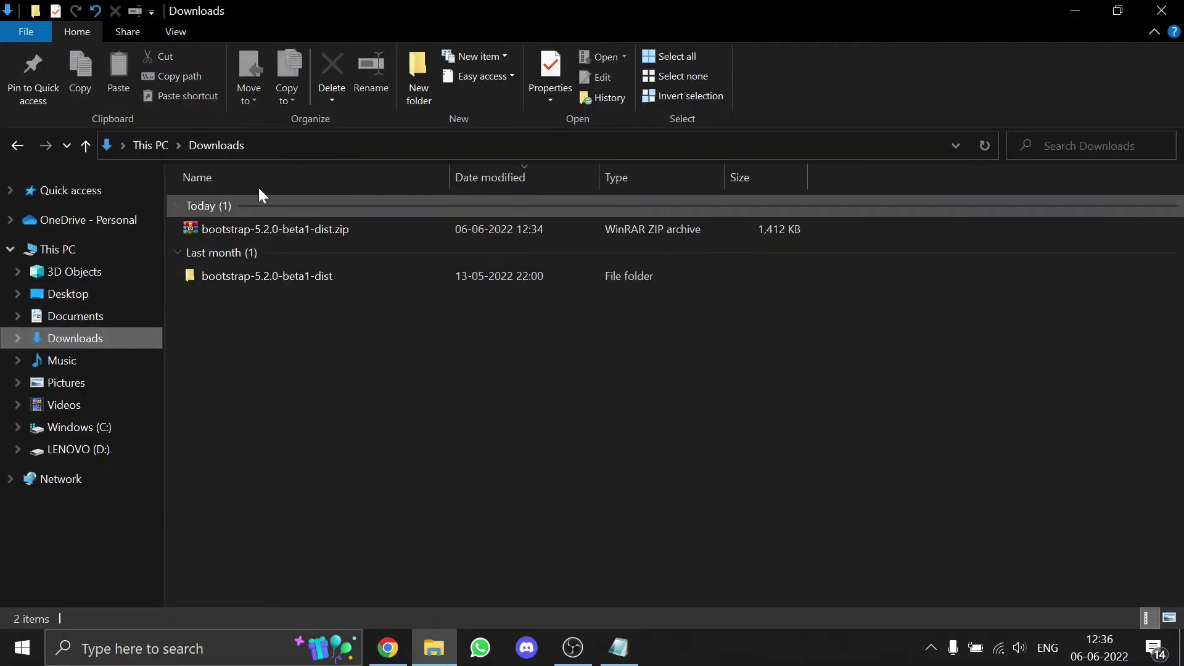
double_click(207, 279)
double_click(209, 205)
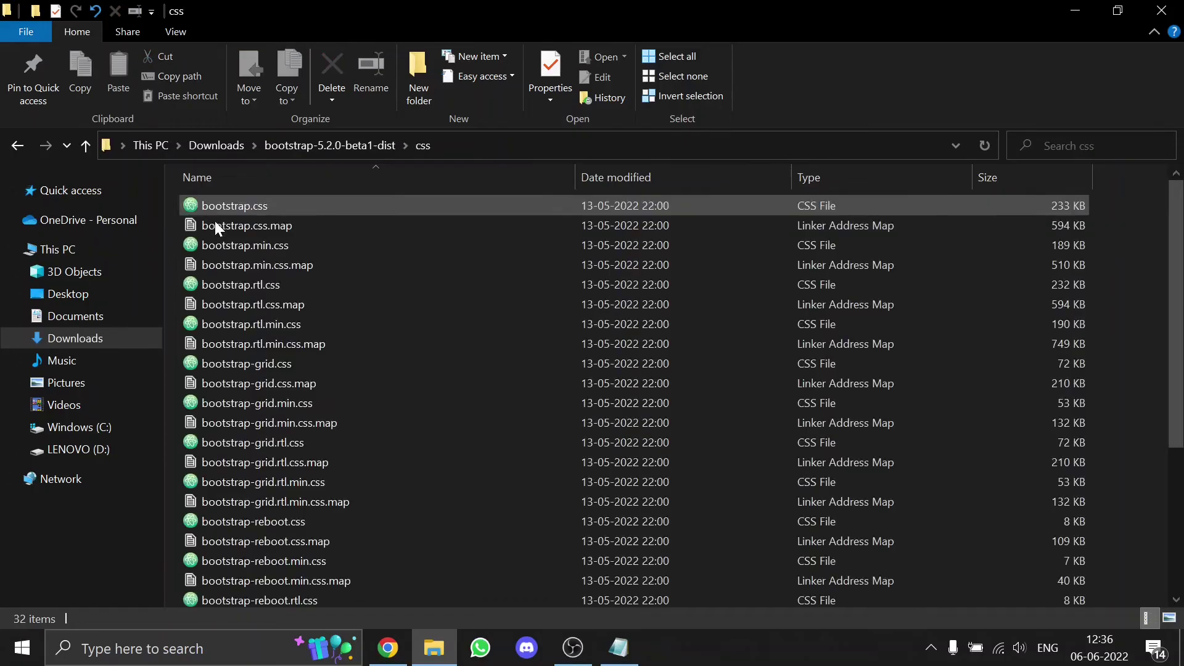
click(256, 244)
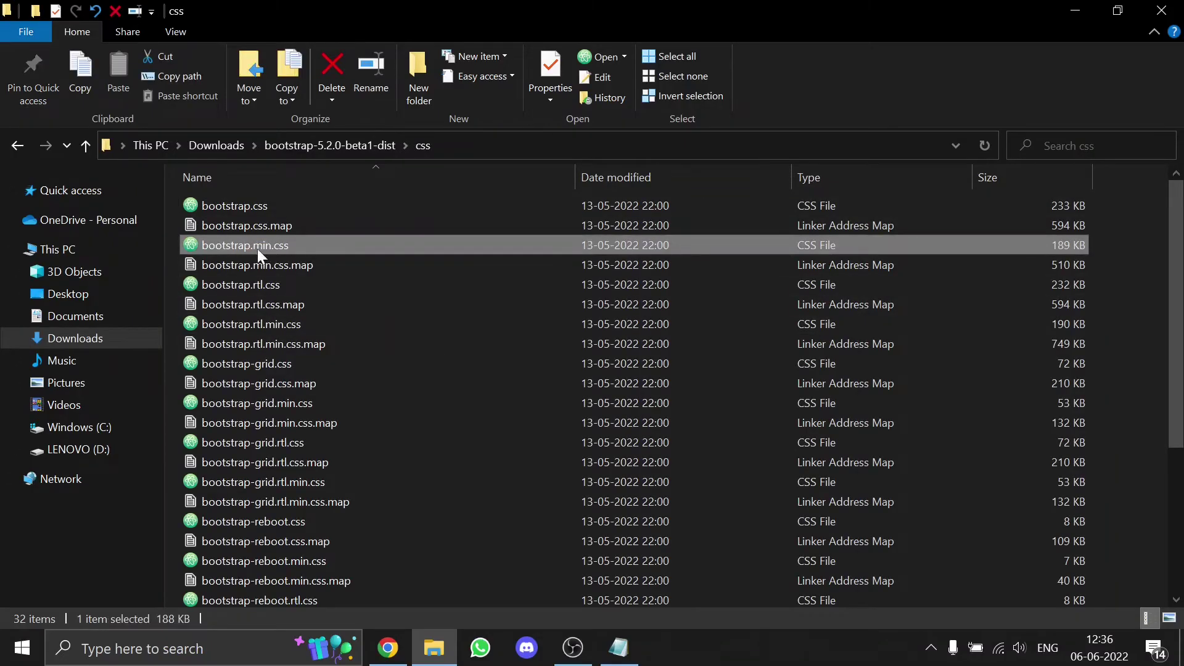
Save bootstrapwithfilepath.html in Notepad, then show the Desktop folder in File Explorer
click(619, 647)
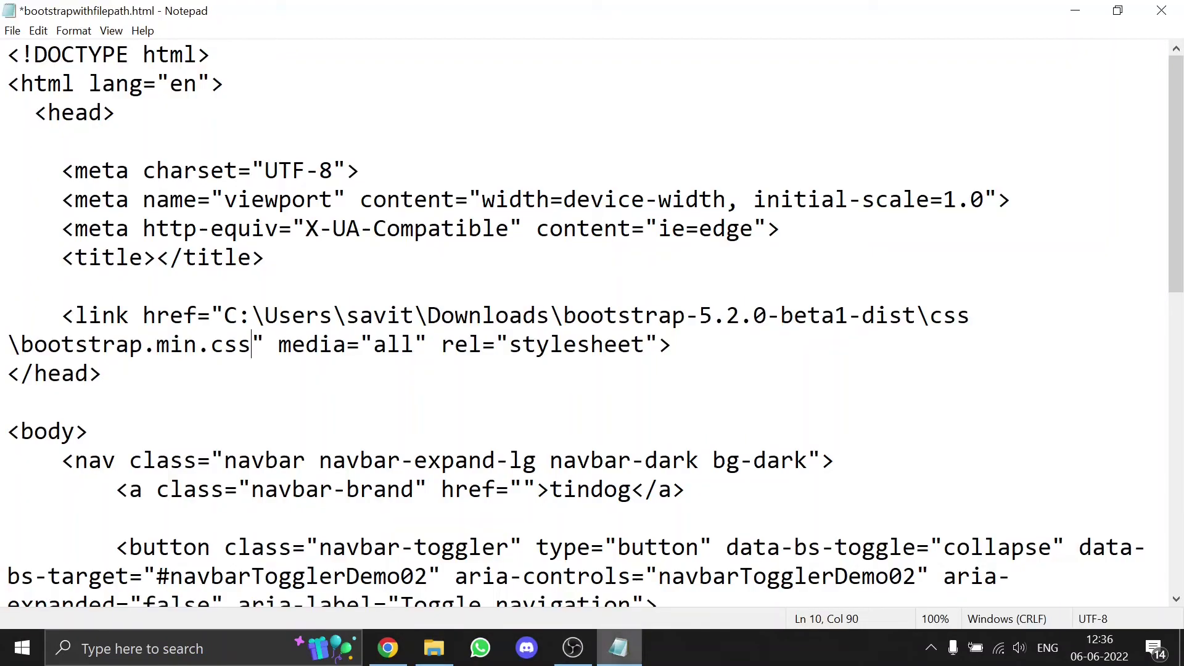
key(ctrl+s)
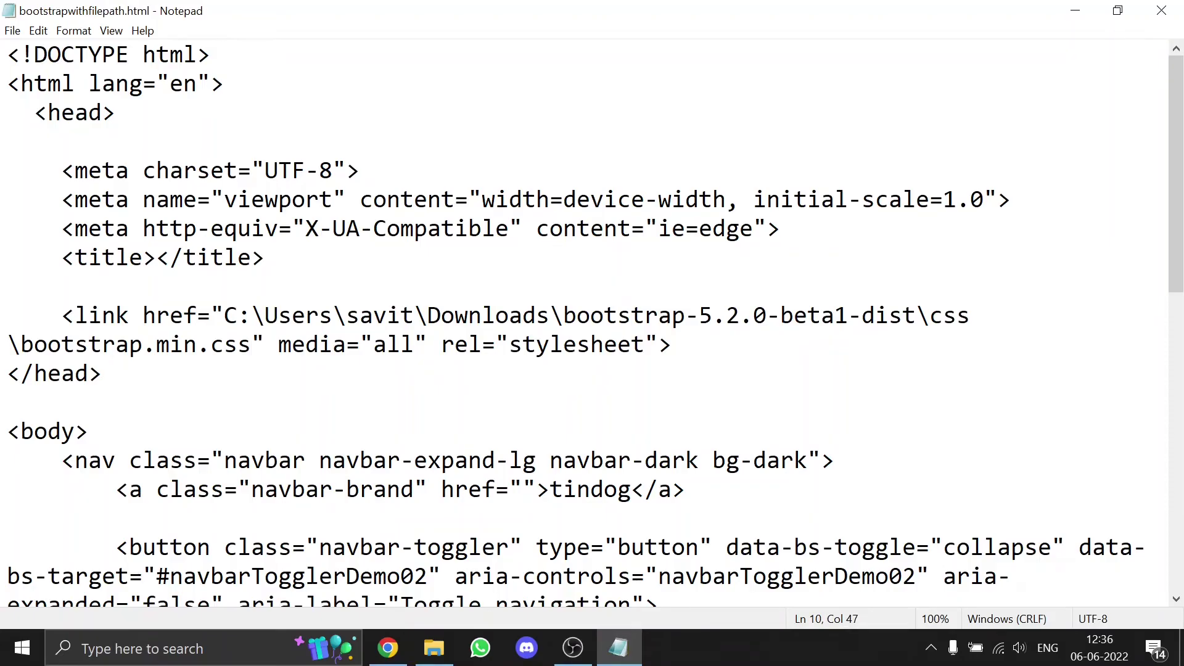
click(434, 648)
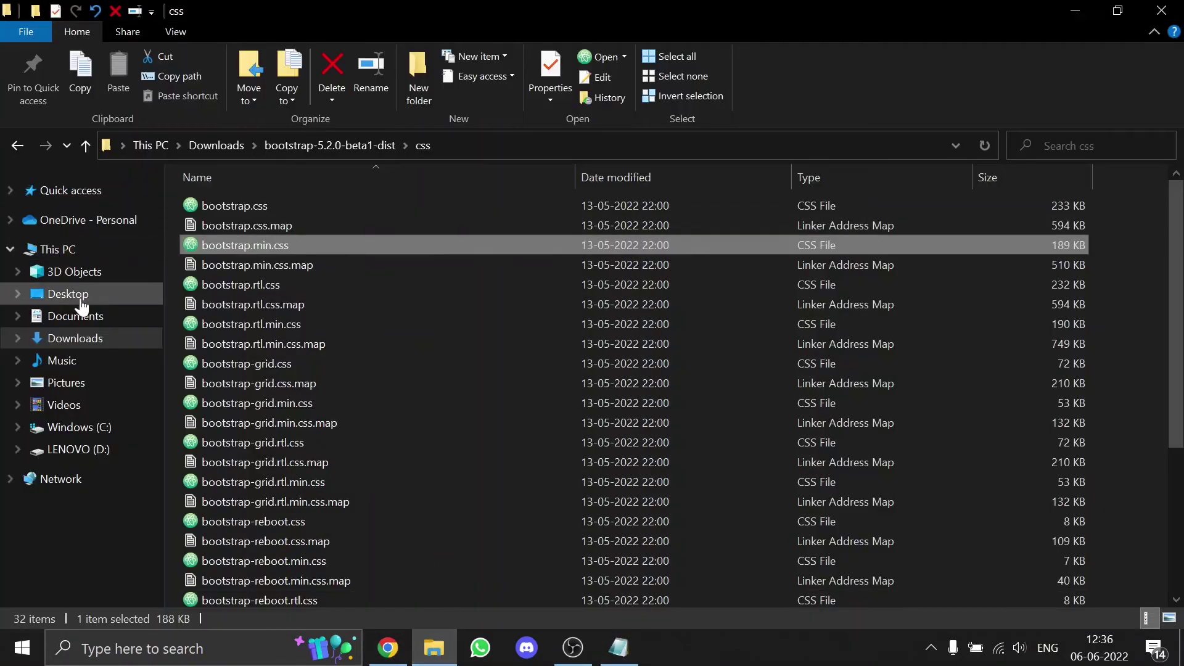
click(81, 299)
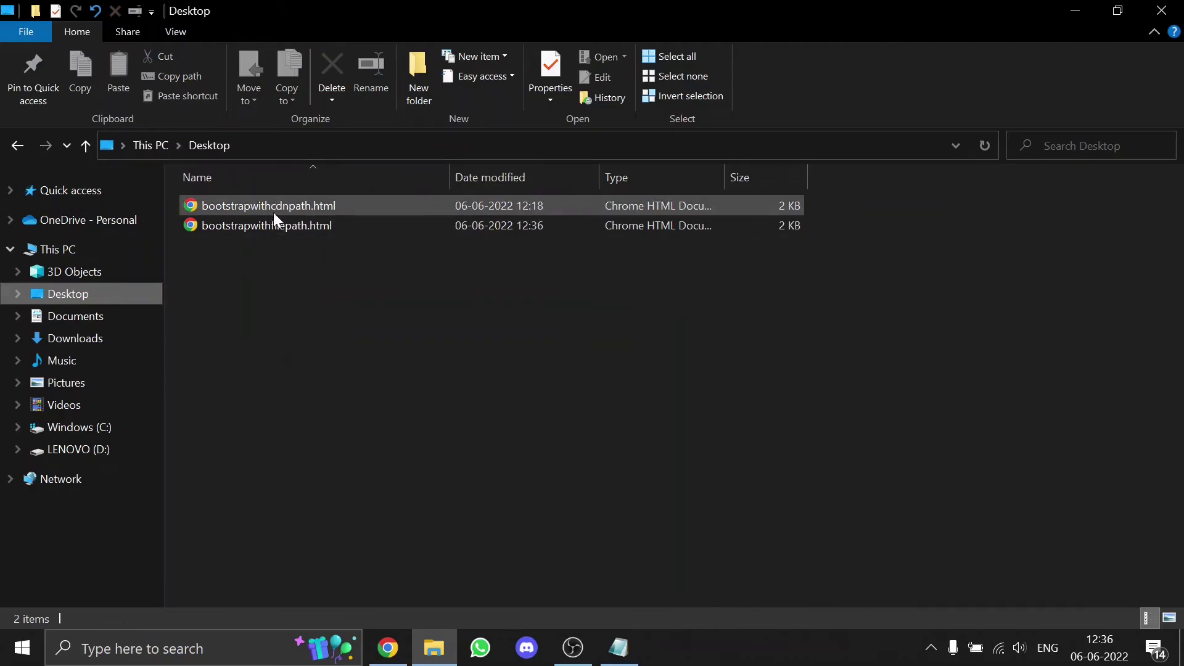
Open bootstrapwithfilepath.html and bootstrapwithcdnpath.html in Chrome, then return to the Bootstrap download tab
double_click(224, 224)
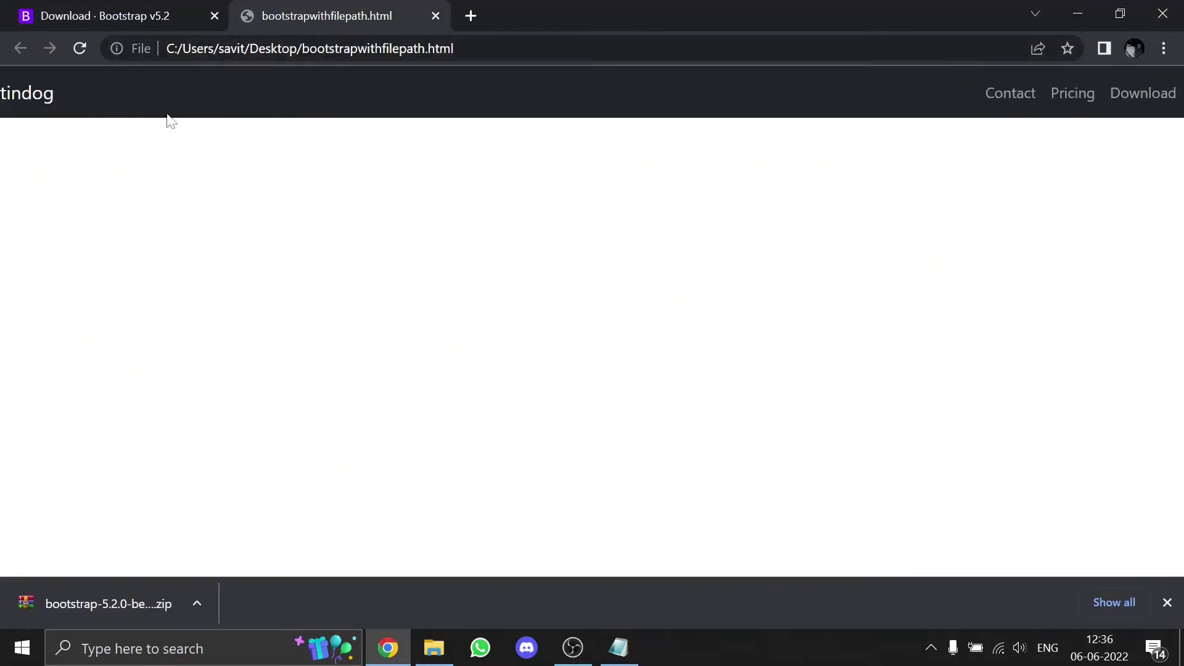
click(628, 650)
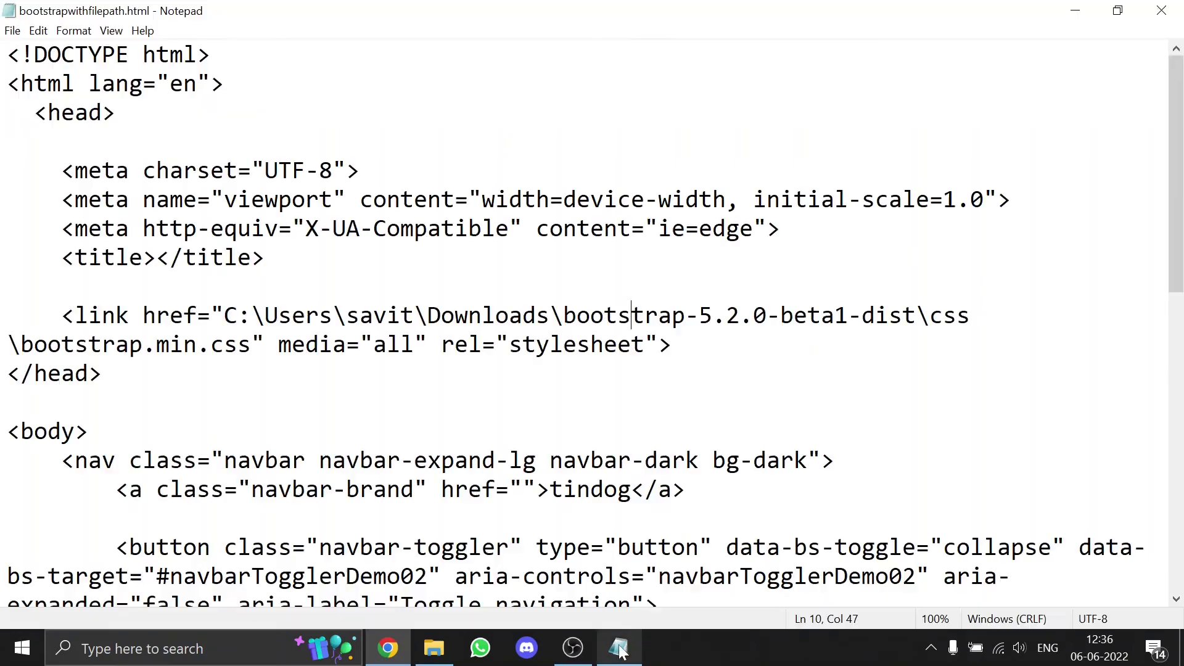
scroll(632, 54, down, 3)
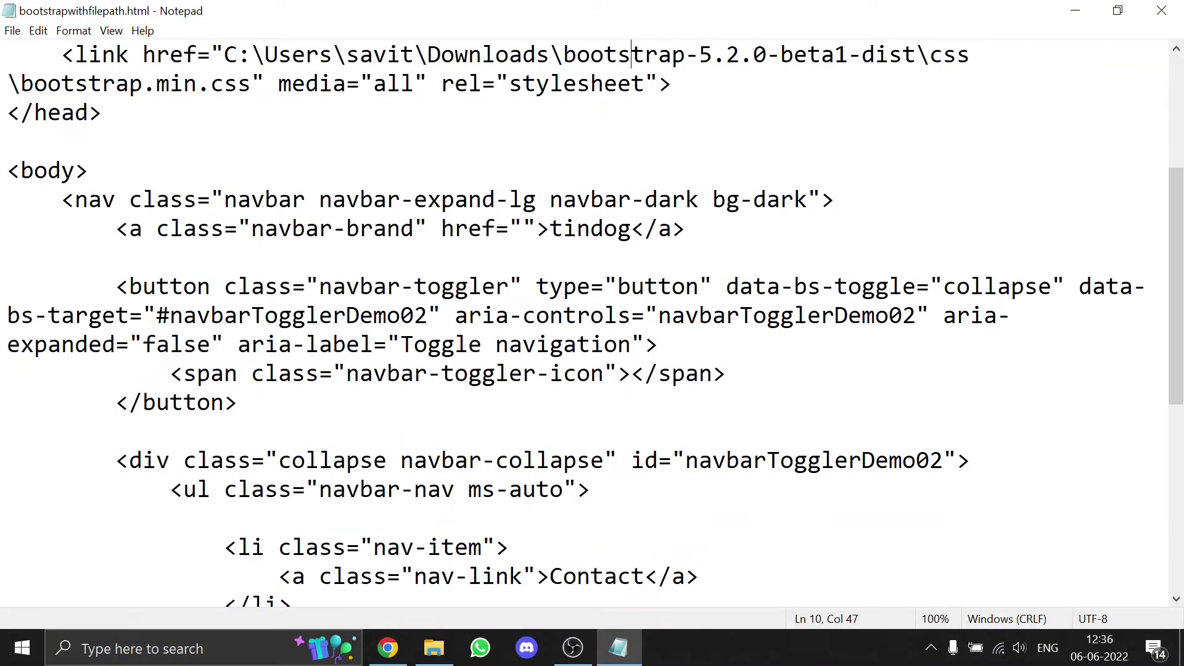
click(435, 647)
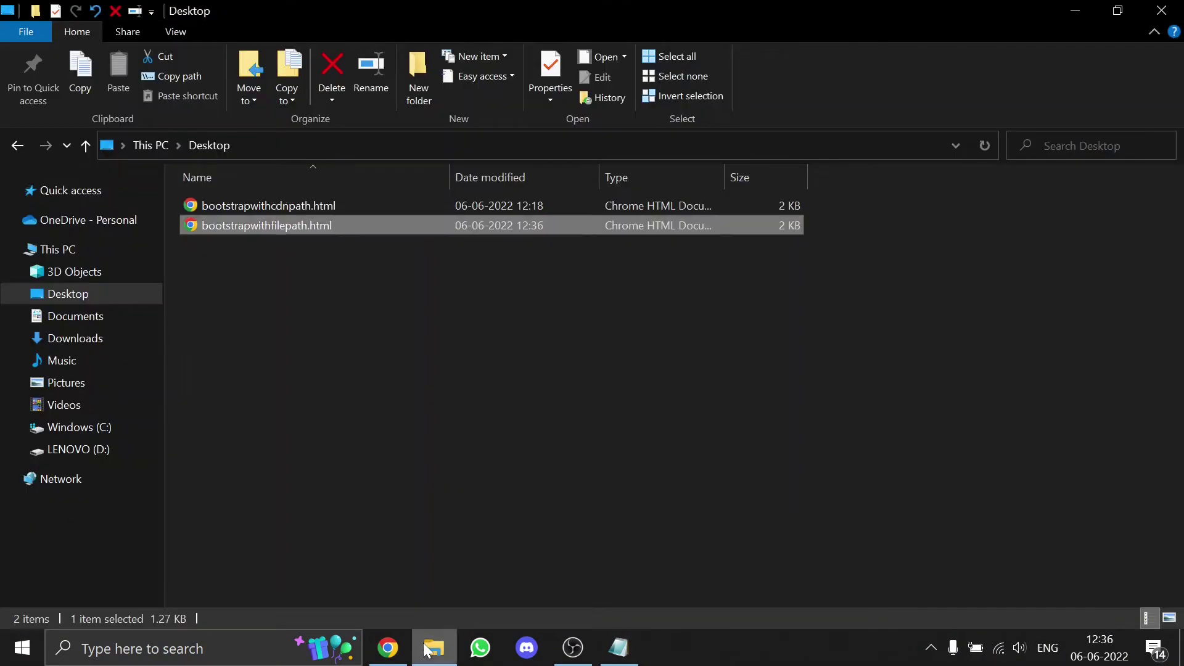
double_click(264, 206)
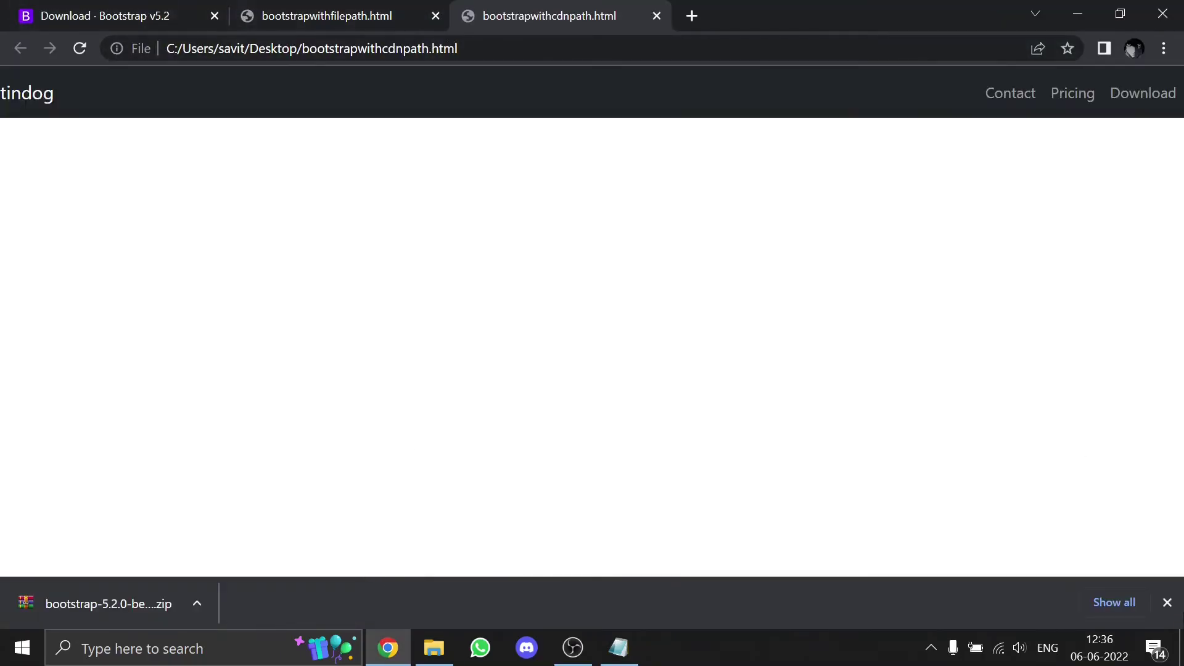
click(1168, 603)
click(18, 14)
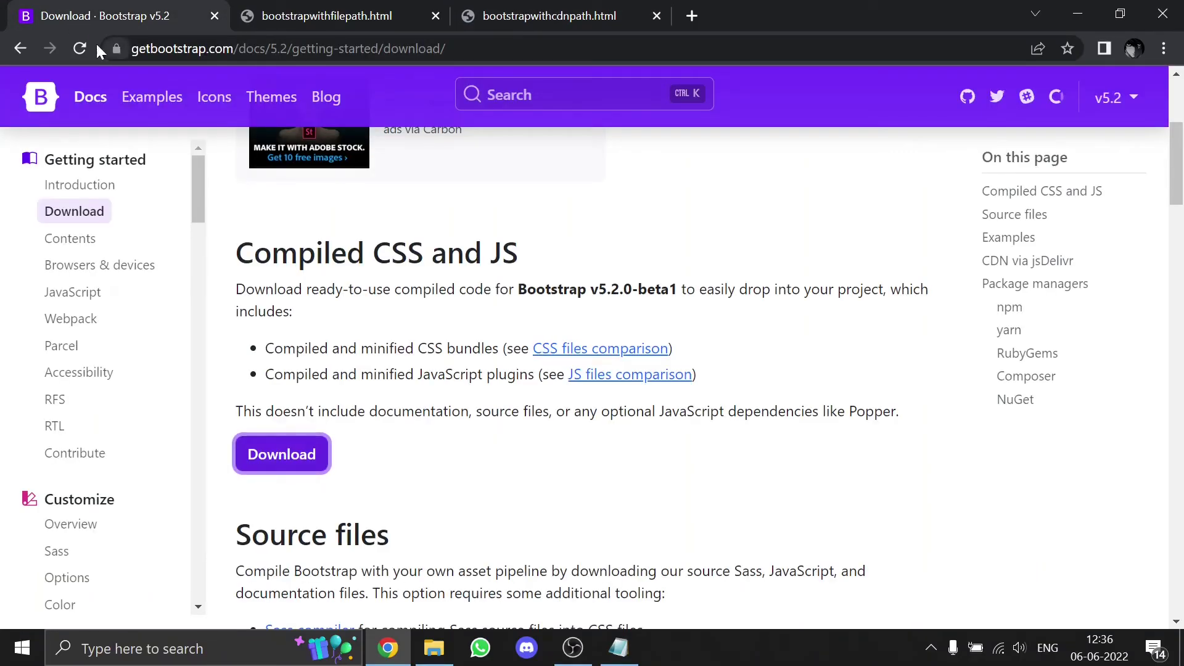
Copy the CSS-only jsDelivr link tag from getbootstrap.com's Include via CDN section
click(41, 97)
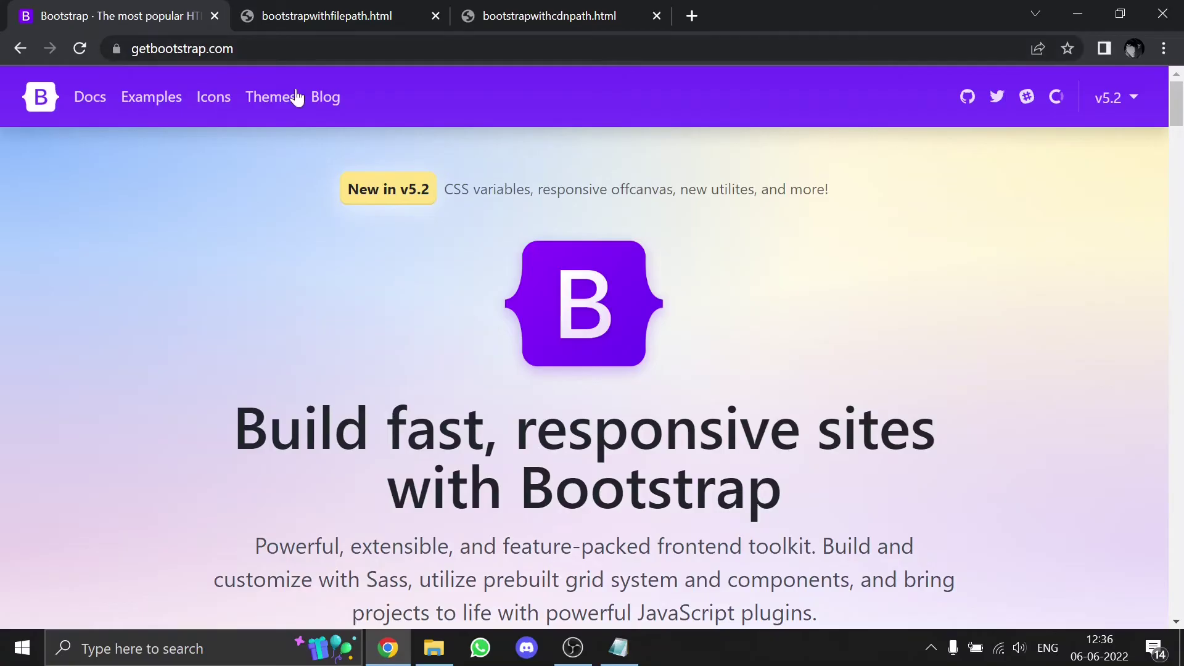
scroll(297, 97, down, 10)
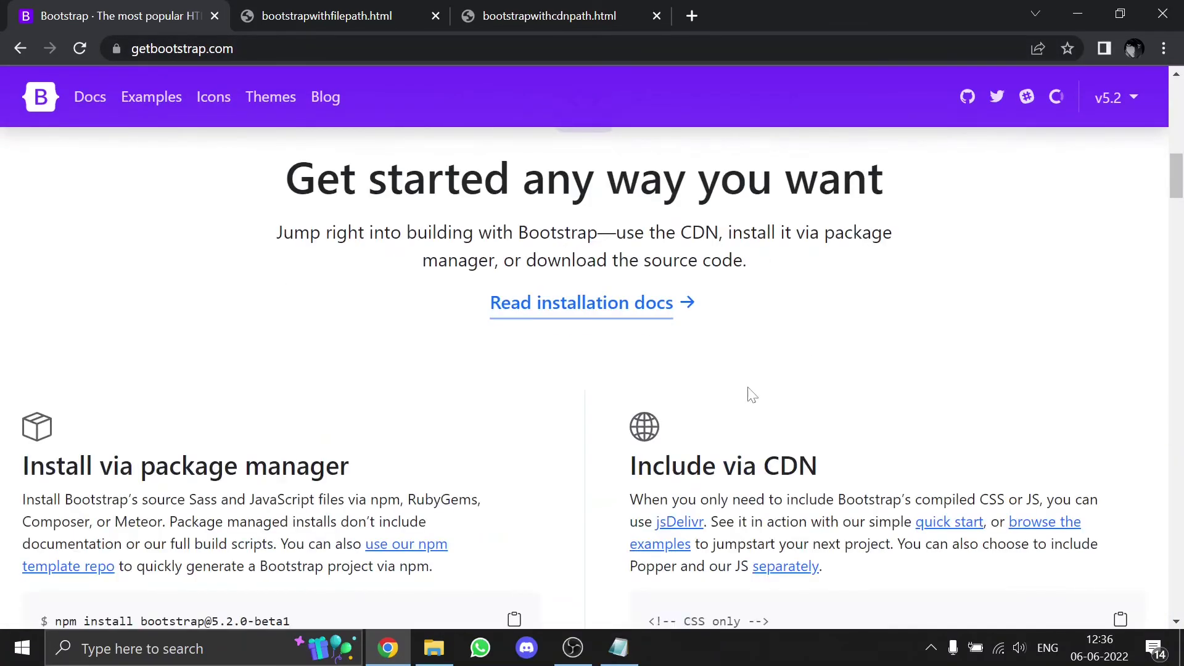
scroll(751, 395, down, 1)
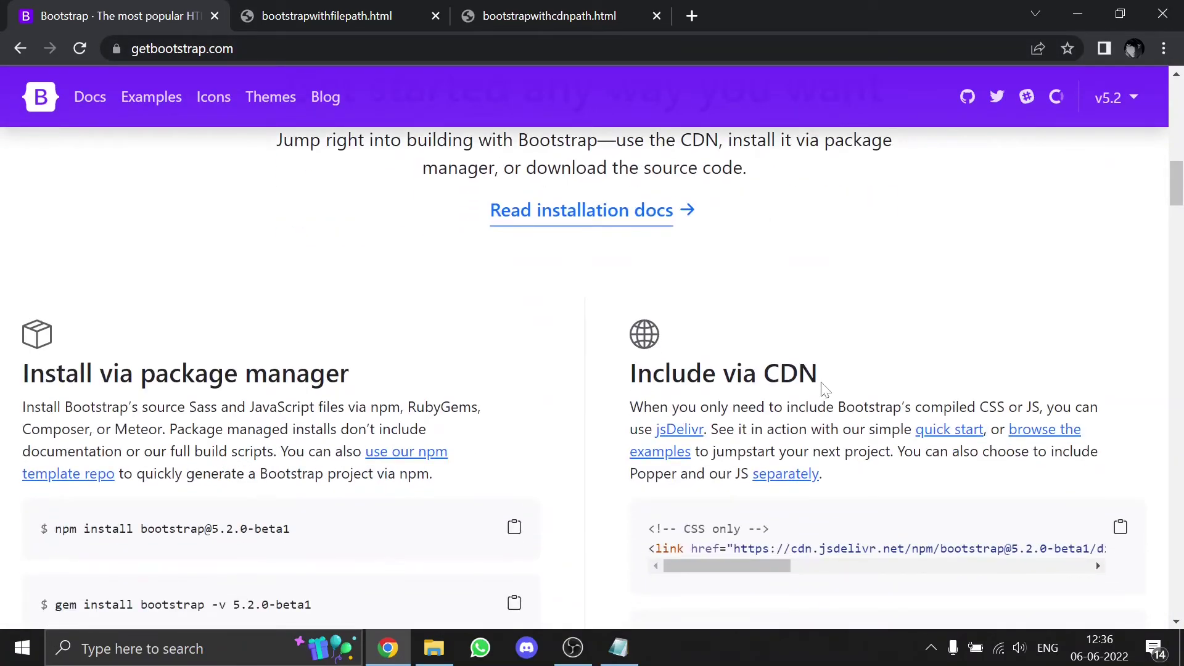
scroll(845, 398, down, 1)
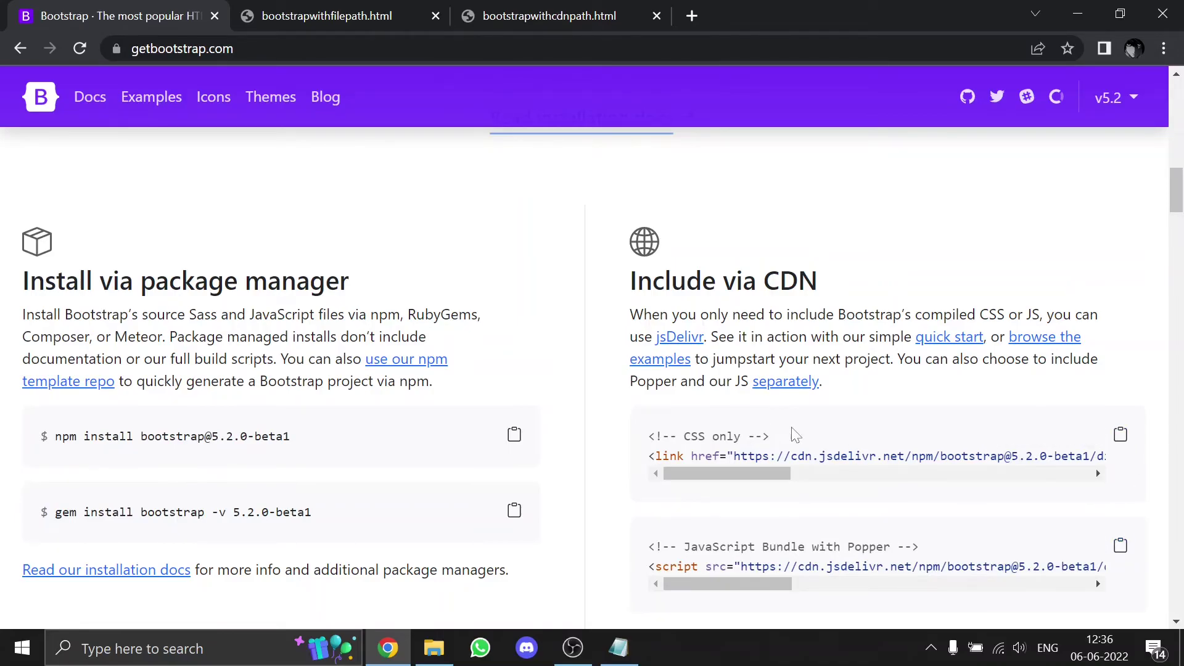
click(1122, 444)
click(618, 647)
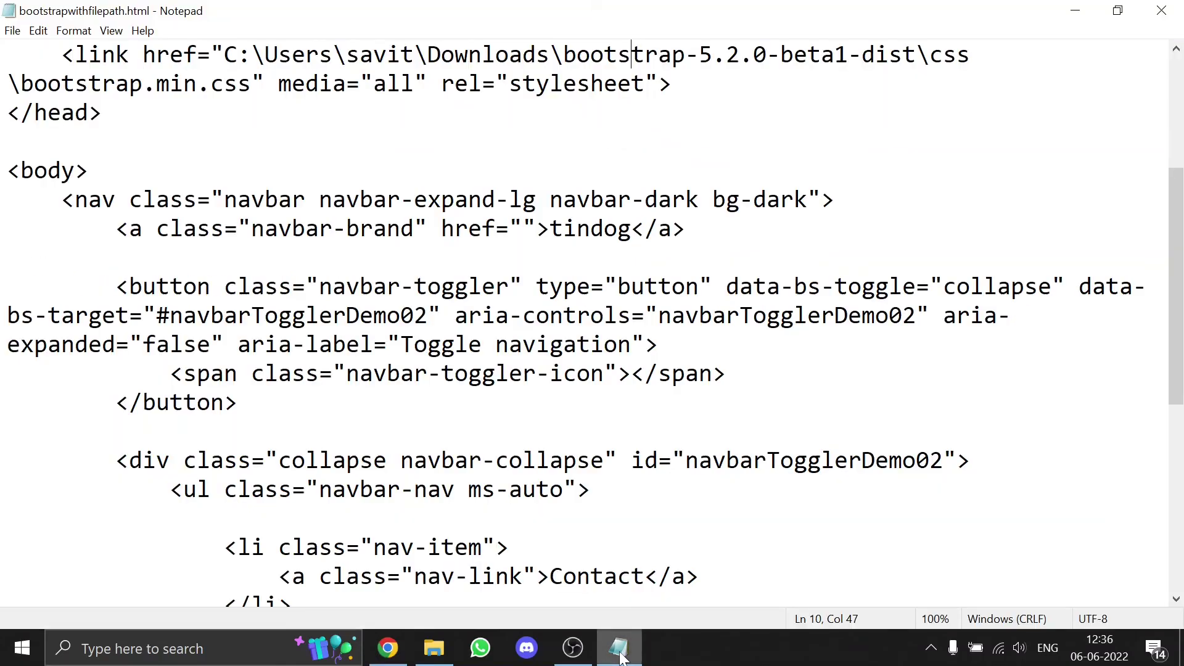
Open bootstrapwithcdnpath.html in a maximized Notepad window
click(450, 645)
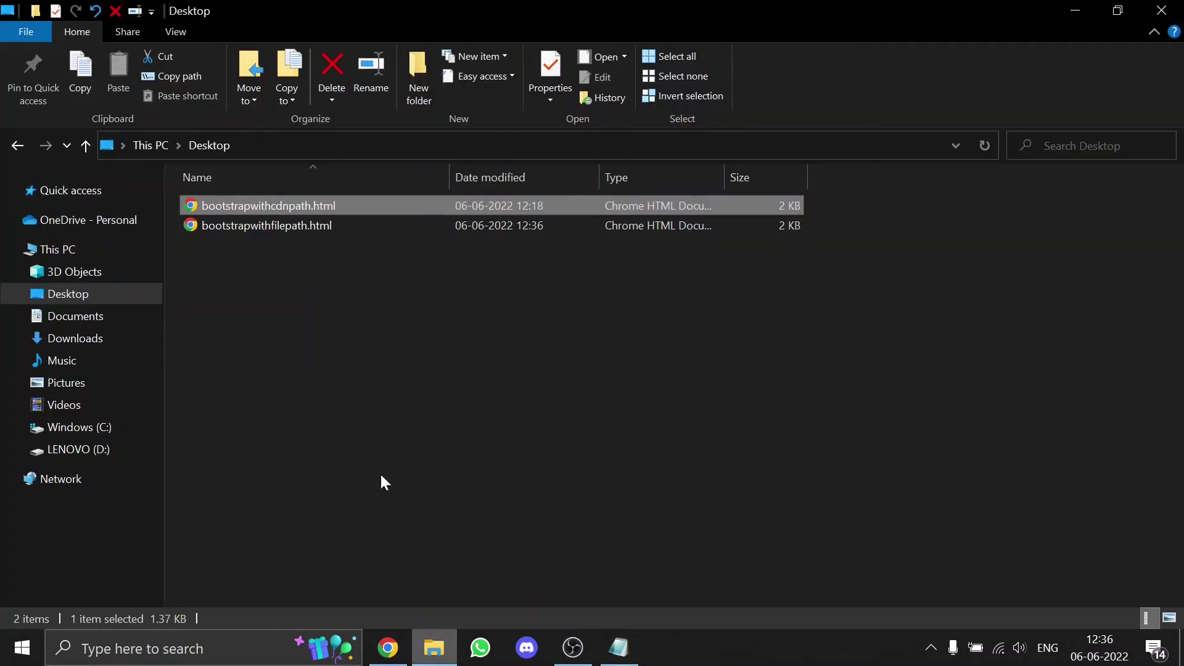
right_click(246, 206)
mouse_move(568, 325)
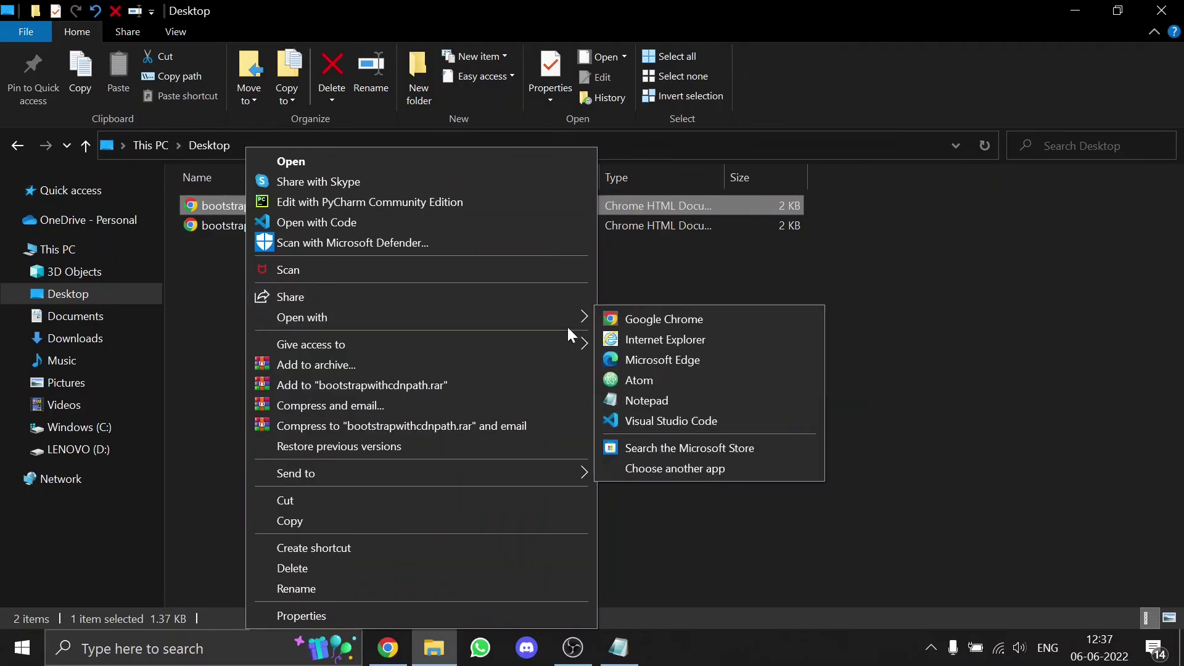
click(650, 400)
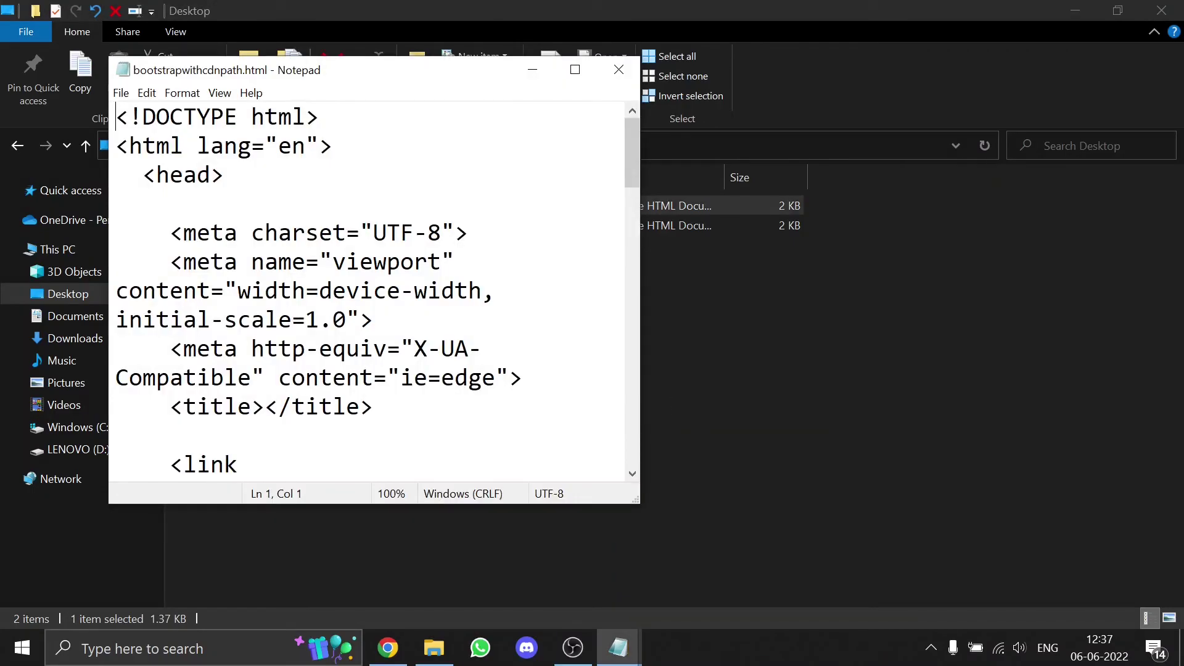
click(575, 70)
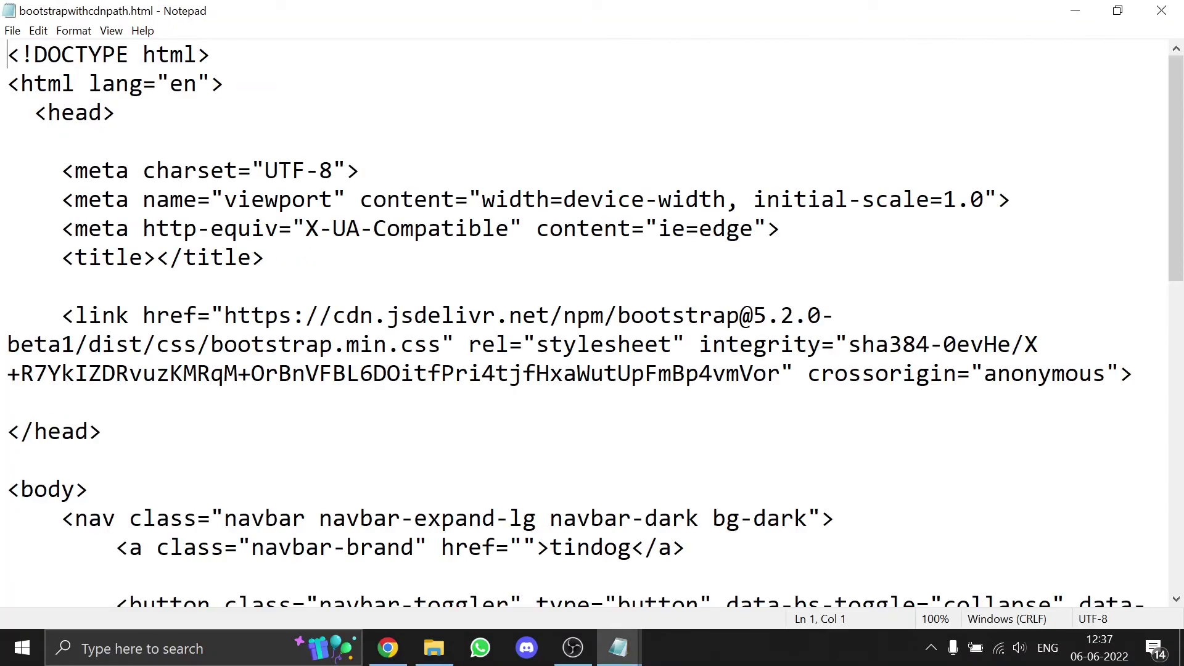
Replace the whole stylesheet link line with the copied jsDelivr CDN link tag
drag(224, 315, 442, 343)
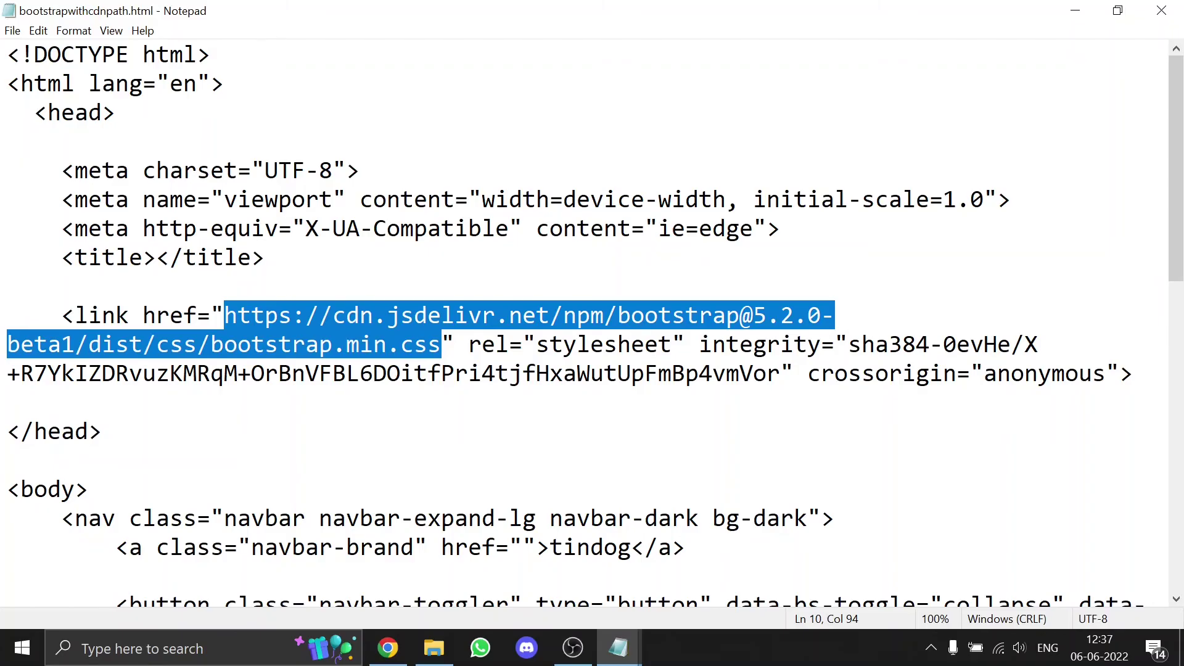
key(BackSpace)
key(ctrl+v)
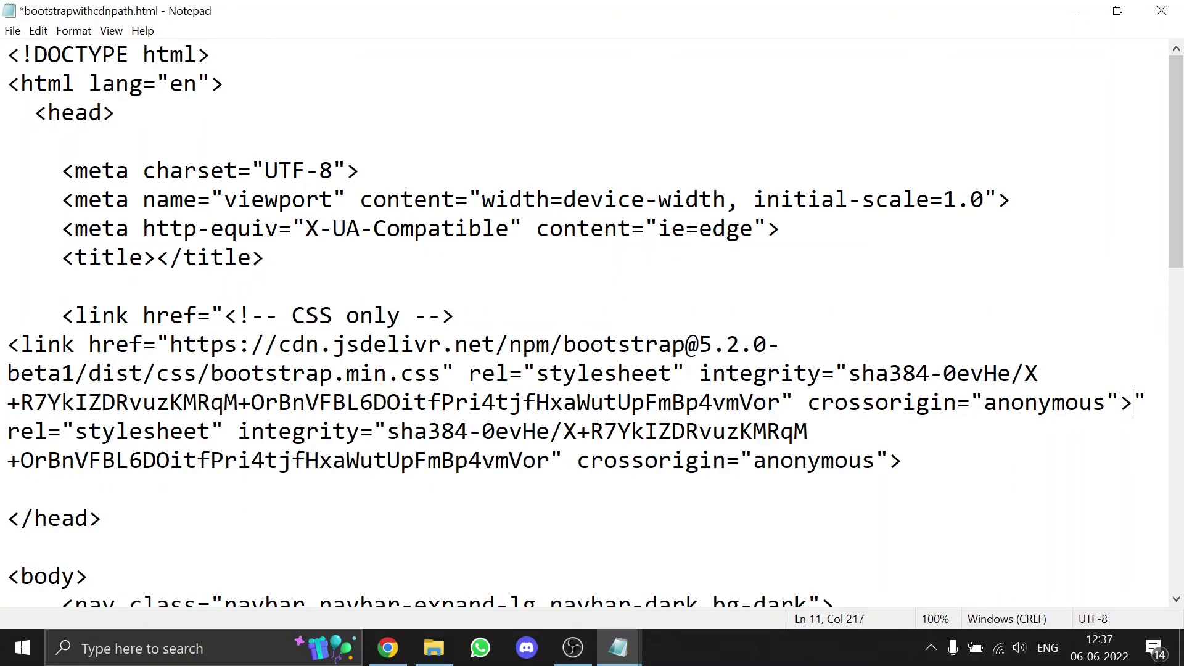
key(ctrl+z)
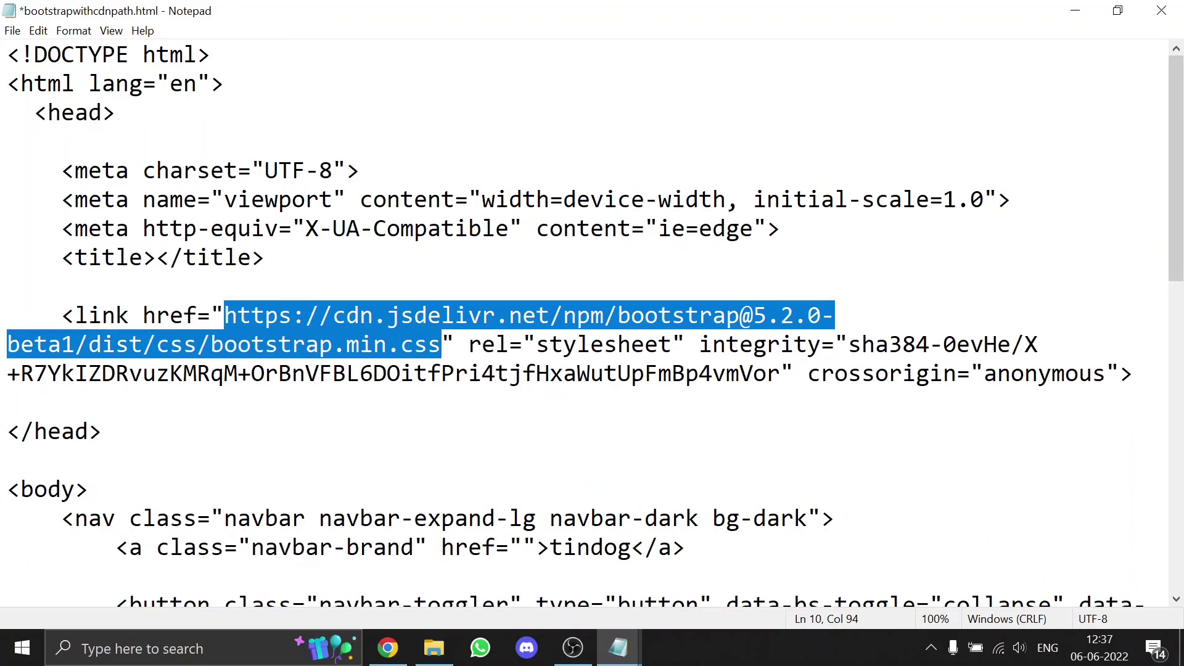
key(Down)
key(End)
key(shift+Home)
key(shift+Up)
key(shift+Up)
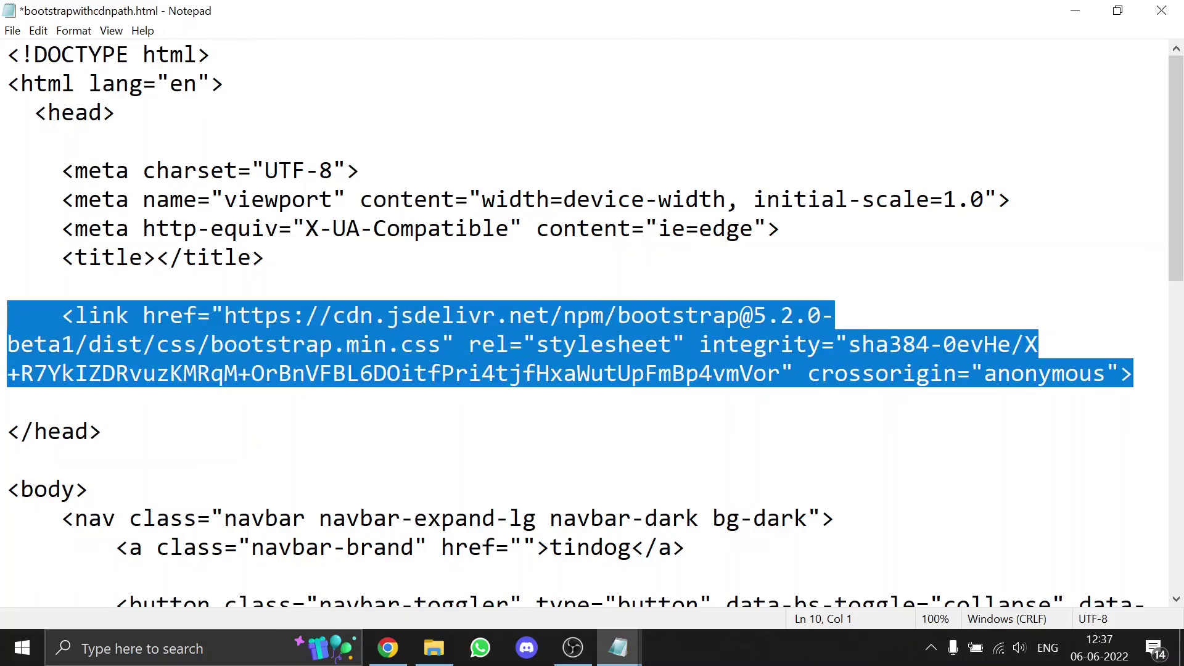
key(ctrl+v)
Delete the CSS only comment line and save bootstrapwithcdnpath.html
key(Up)
key(ctrl+shift+Left)
key(ctrl+shift+Left)
key(ctrl+shift+Left)
key(shift+Home)
key(BackSpace)
key(BackSpace)
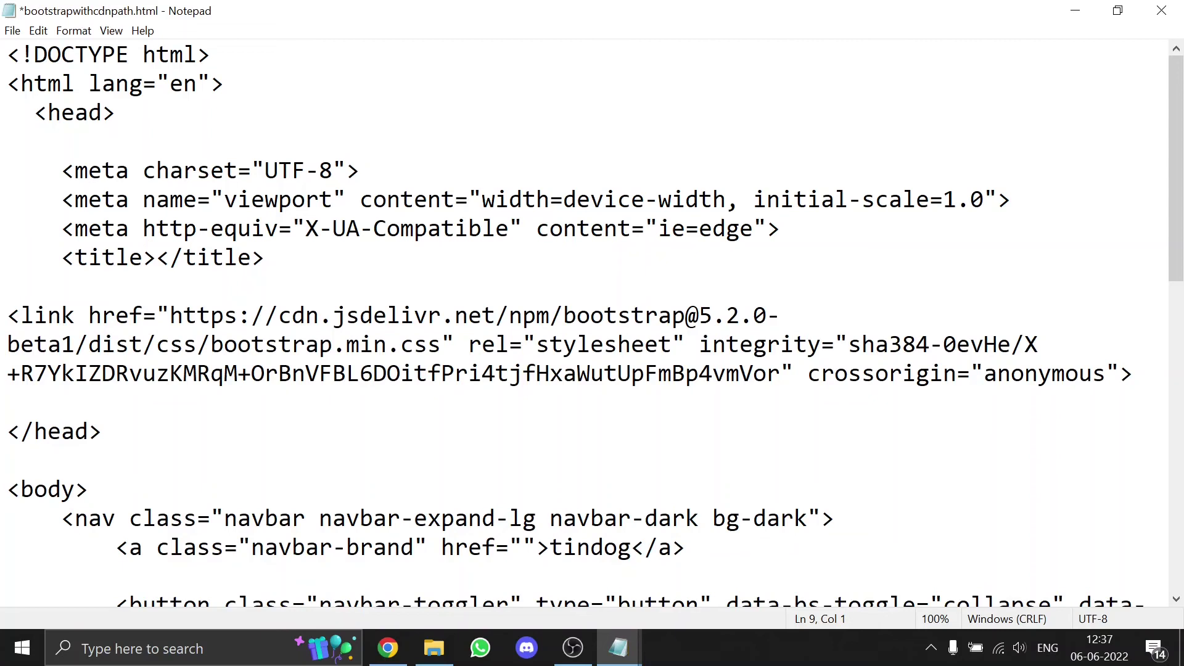
key(ctrl+s)
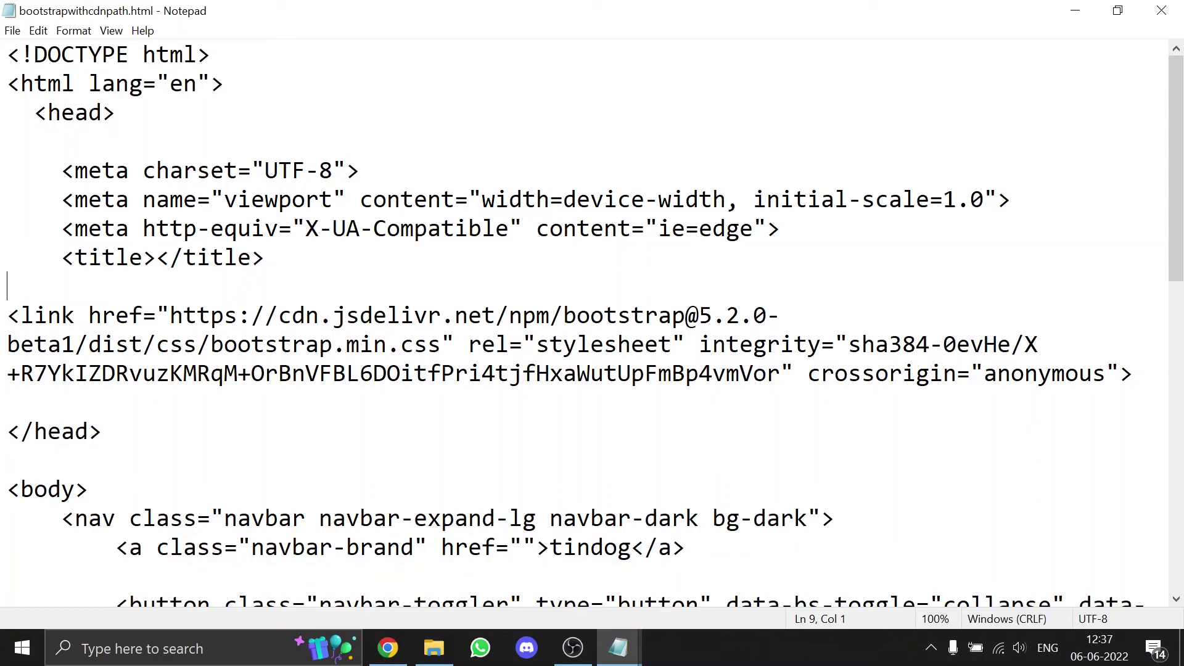
click(434, 648)
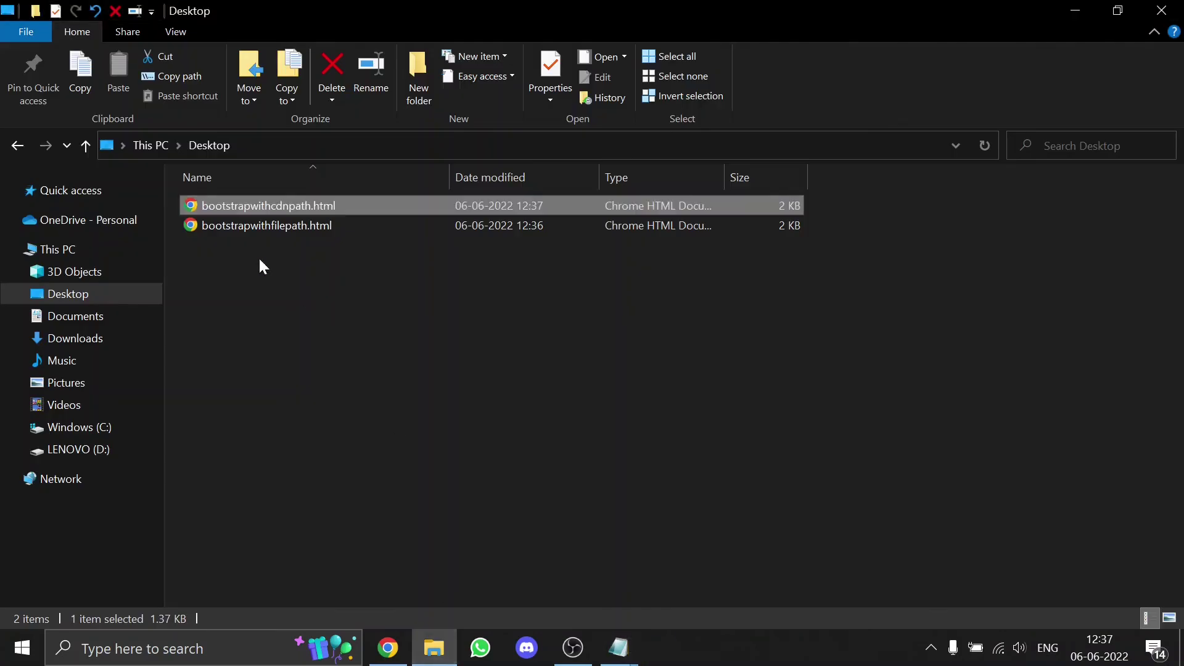
Open the saved bootstrapwithcdnpath.html in Chrome, compare it with the file-path page, and close the duplicate tab
double_click(265, 209)
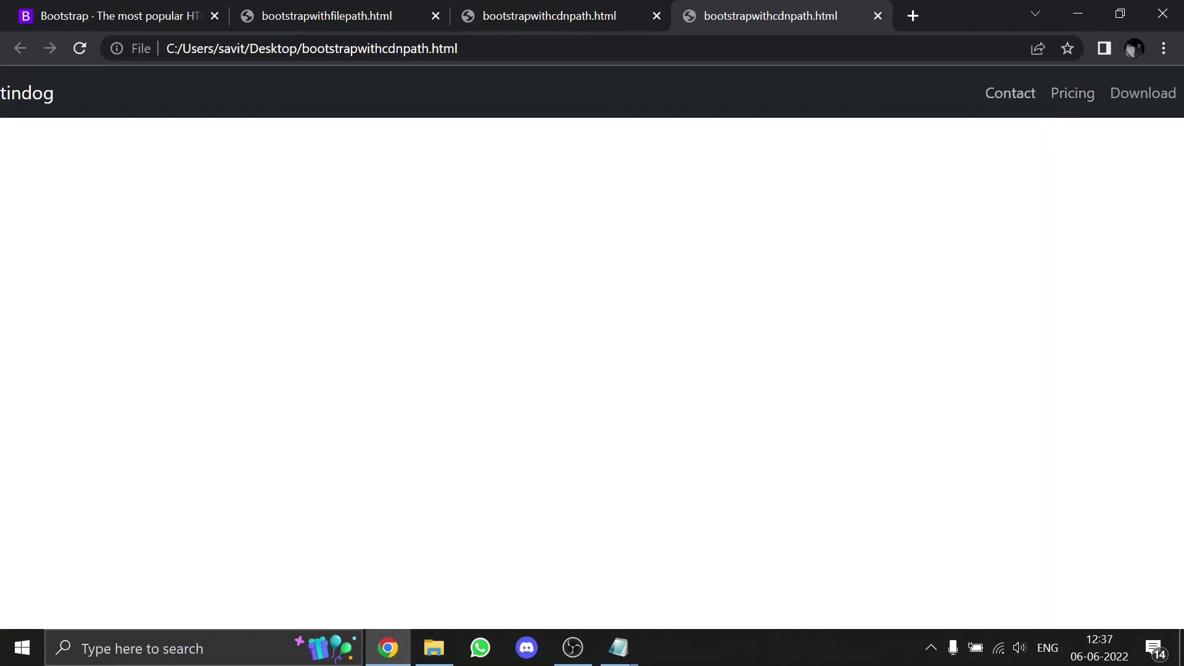
click(636, 9)
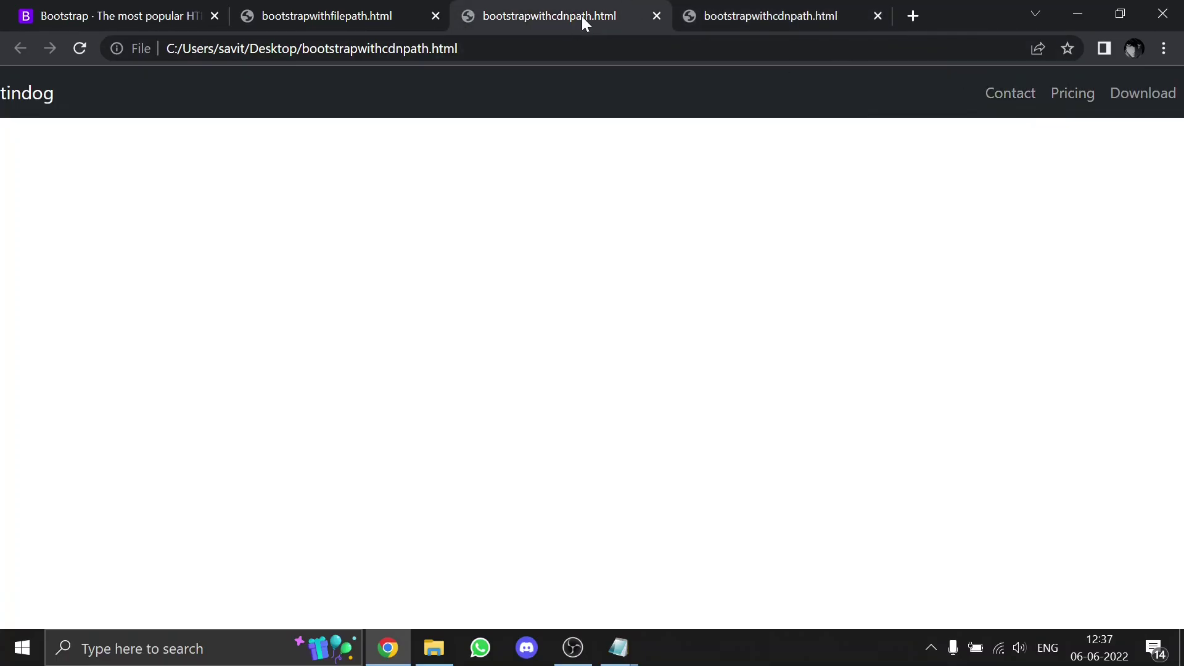
click(405, 14)
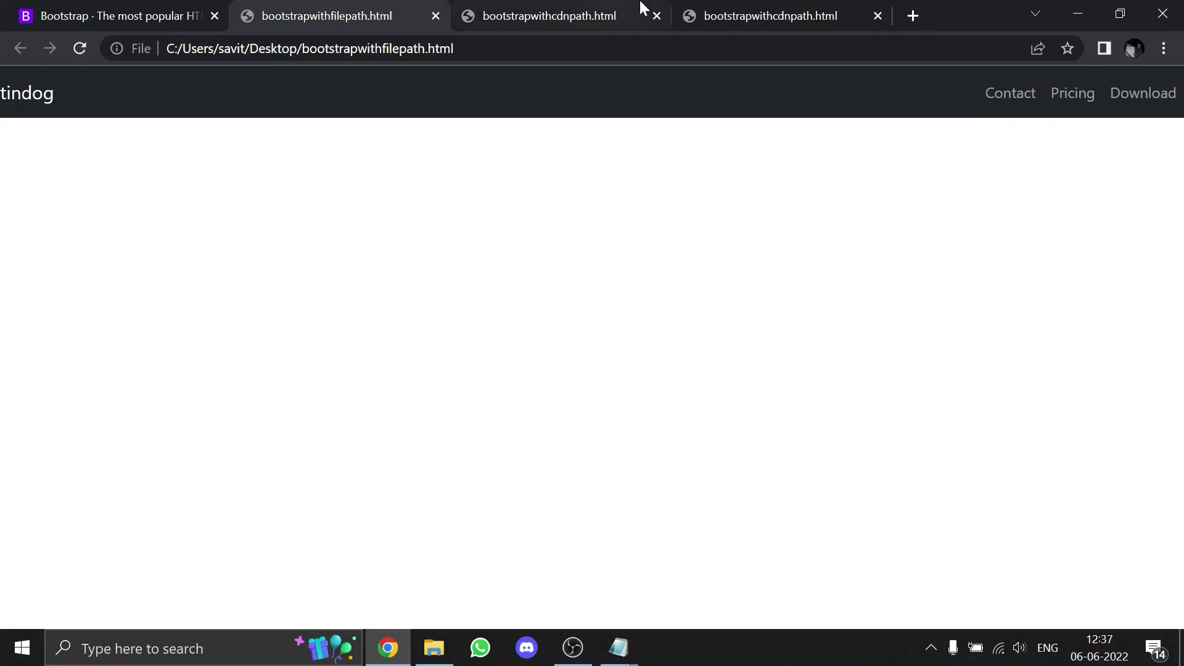
click(878, 15)
click(525, 10)
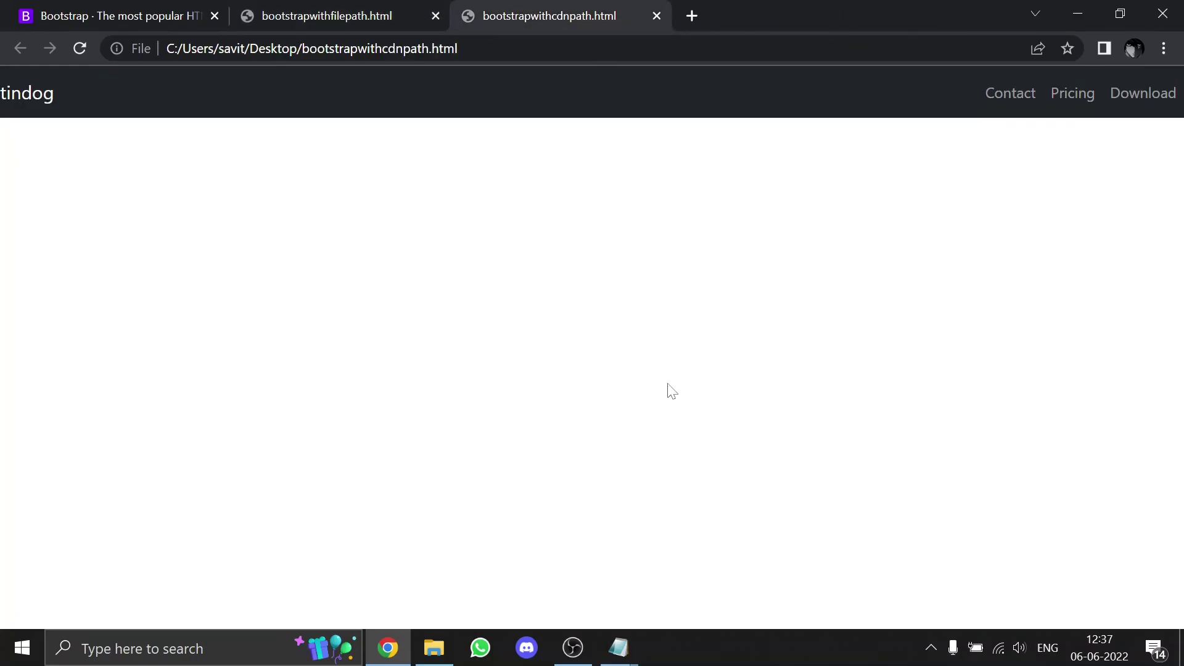